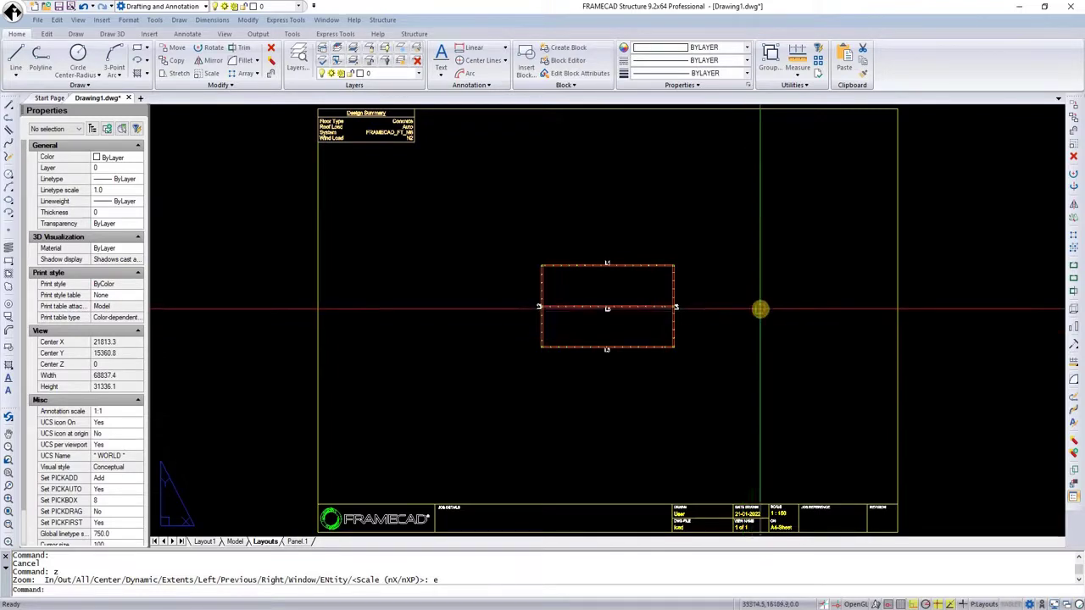
Draw a 3000-long horizontal guide line from the frame's top-left corner, extended down past L3
click(15, 56)
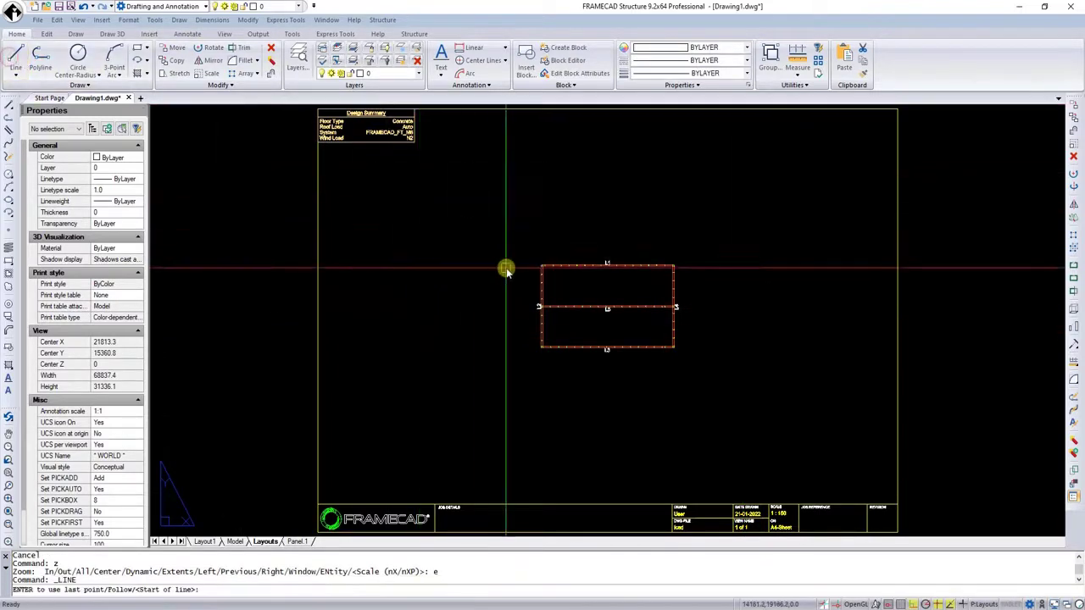
scroll(508, 267, up, 10)
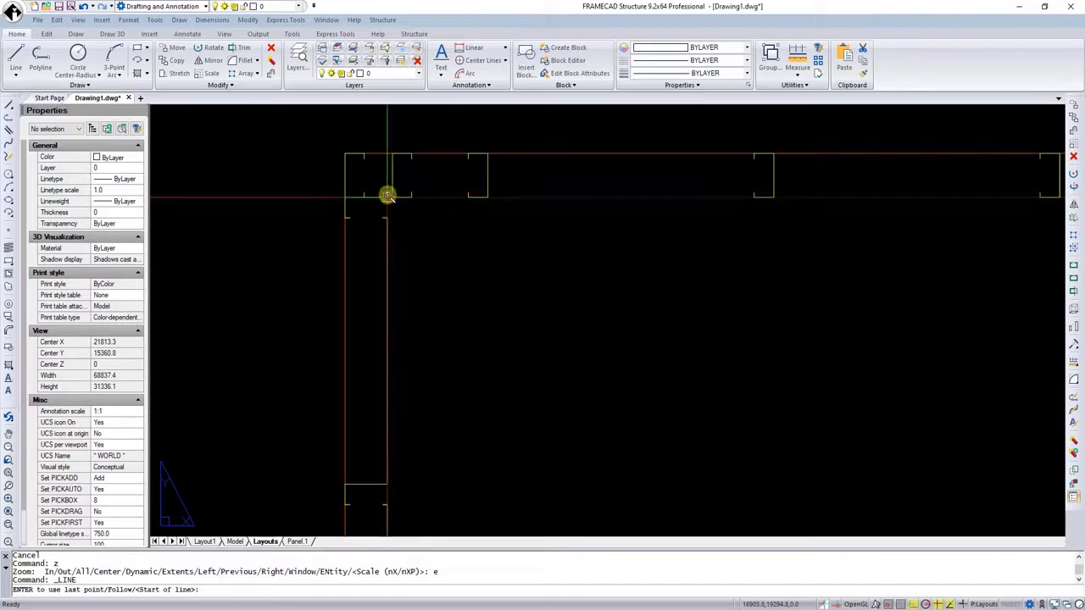
click(392, 198)
scroll(386, 203, down, 5)
click(415, 171)
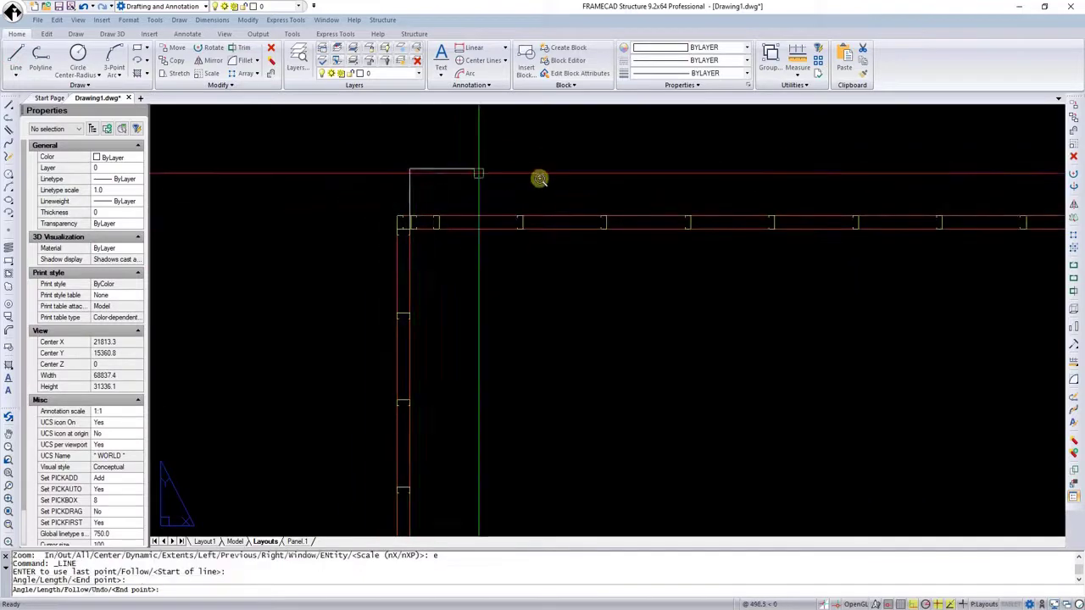
text(3000)
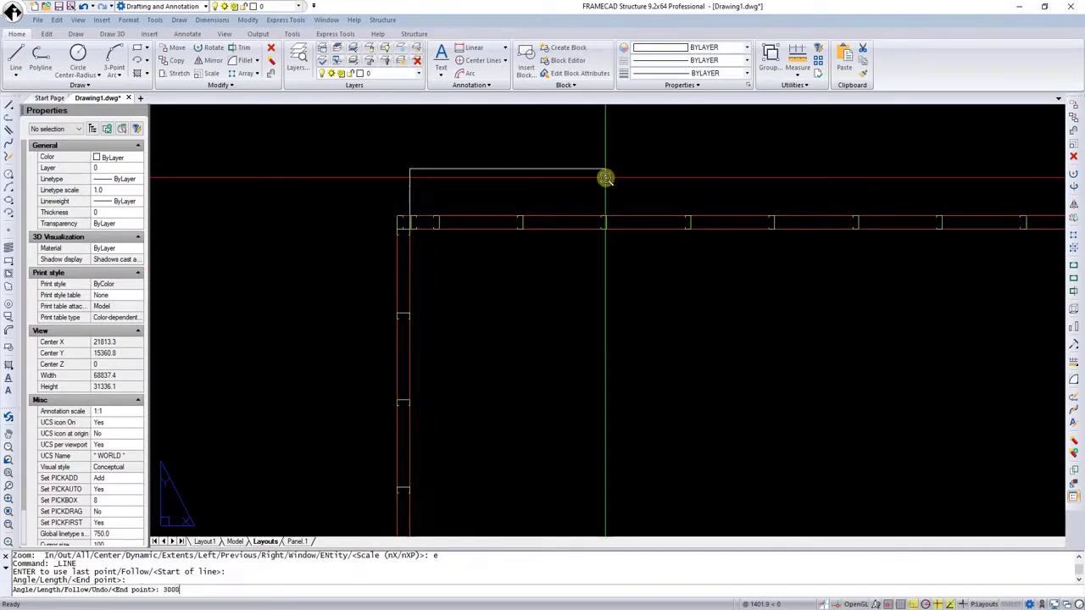
key(Return)
scroll(606, 178, down, 6)
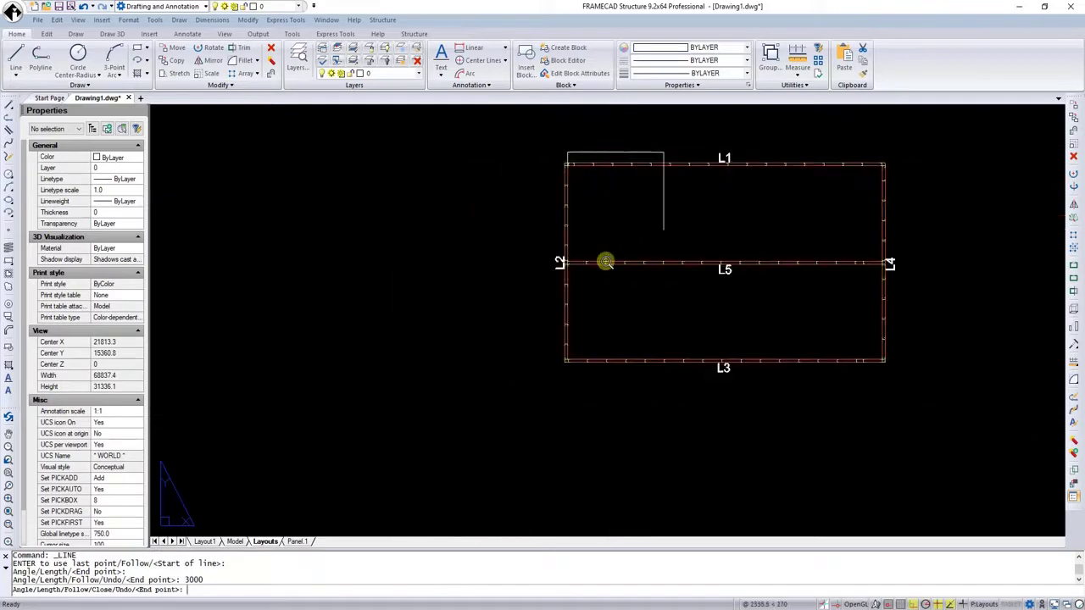
key(Return)
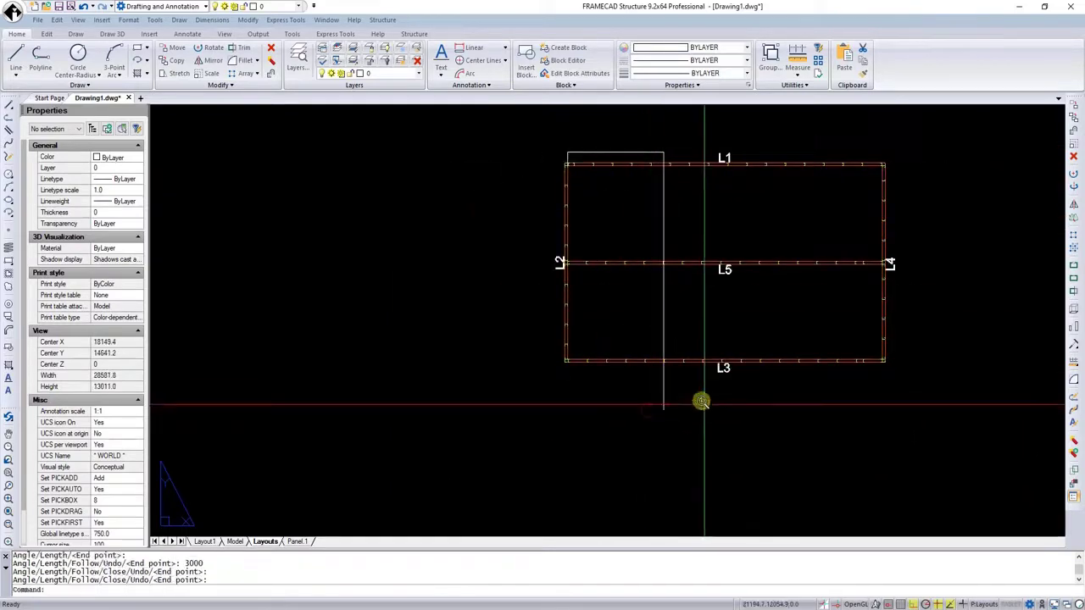
scroll(670, 339, up, 5)
scroll(661, 359, down, 2)
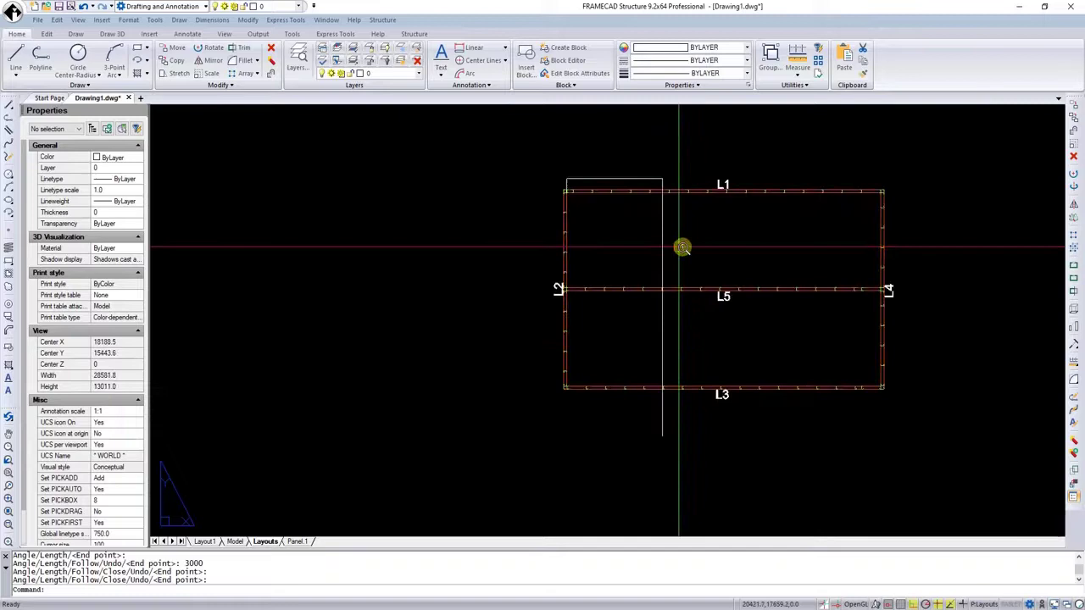
scroll(695, 250, up, 2)
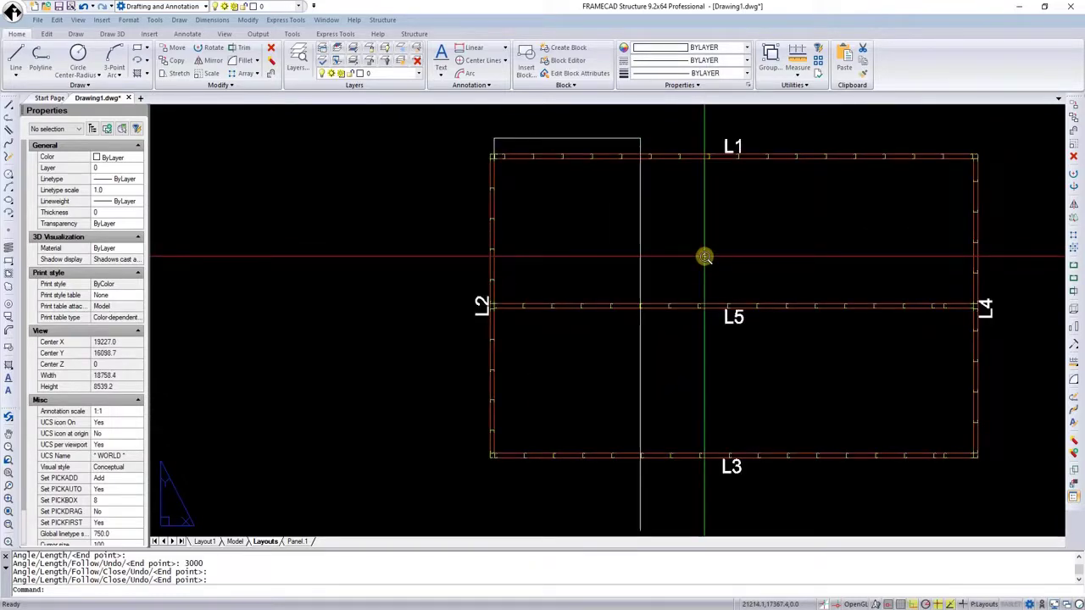
Set a Non Load Bearing wall to 2600 high and start creating it by points
text(a)
key(Return)
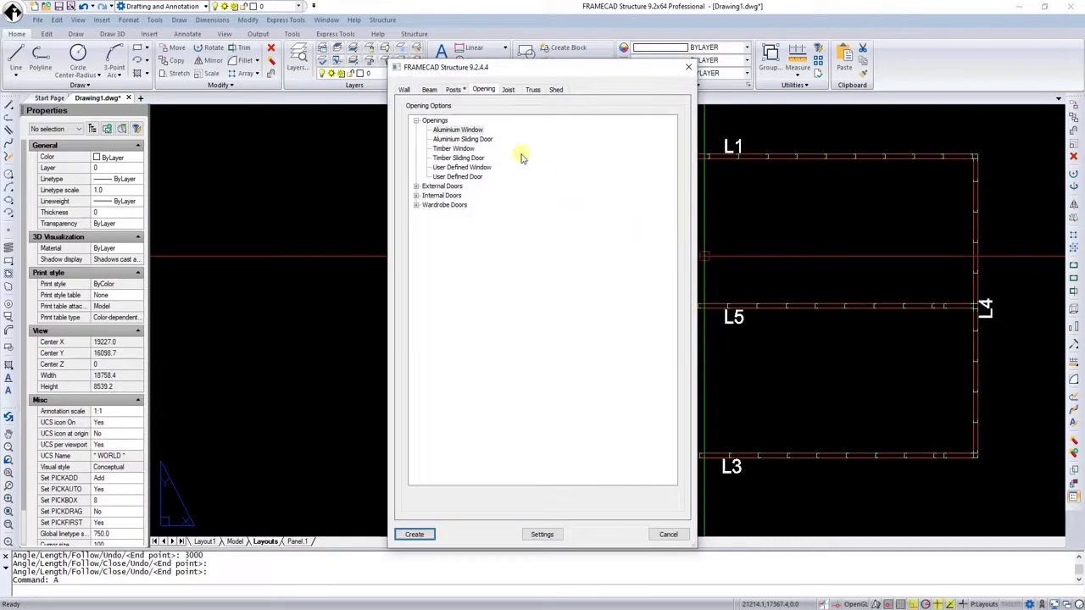
click(405, 89)
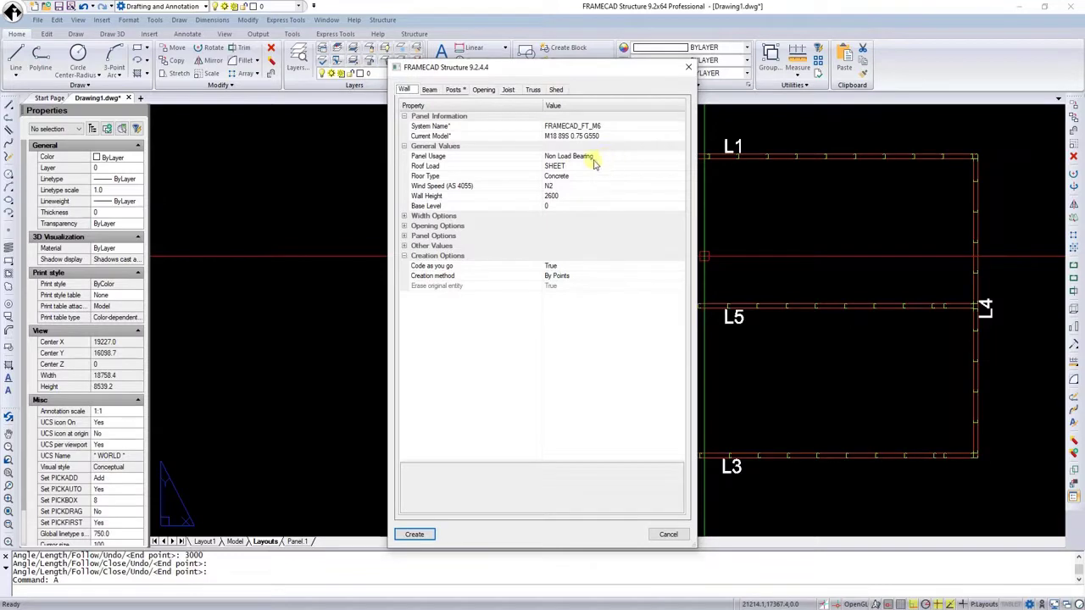
click(564, 197)
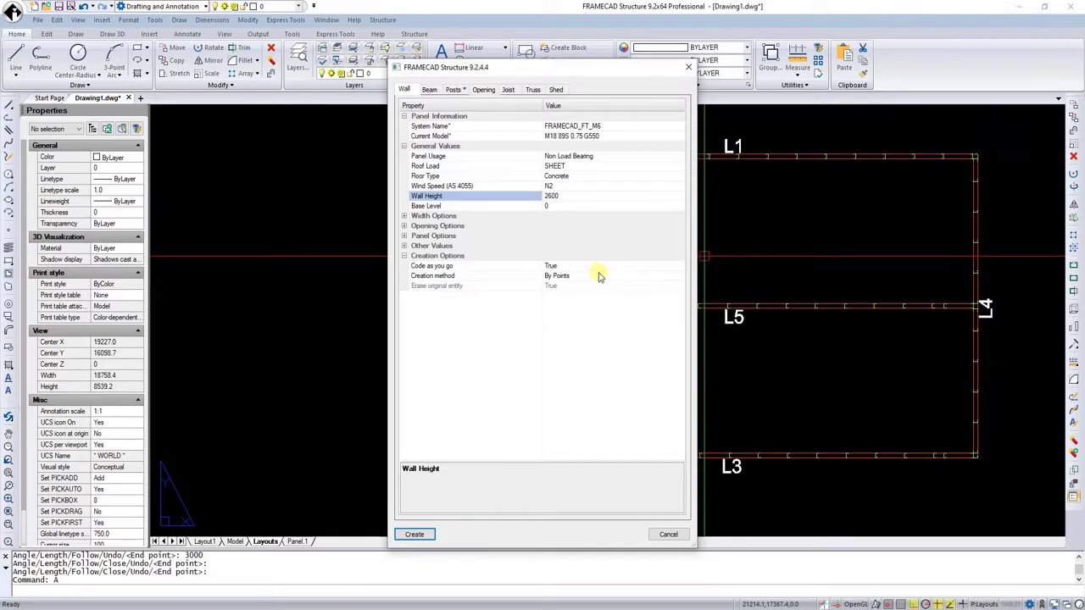
click(414, 534)
Build two wall segments along the guide line, from L1 to L5 and from L5 to L3
scroll(628, 199, up, 5)
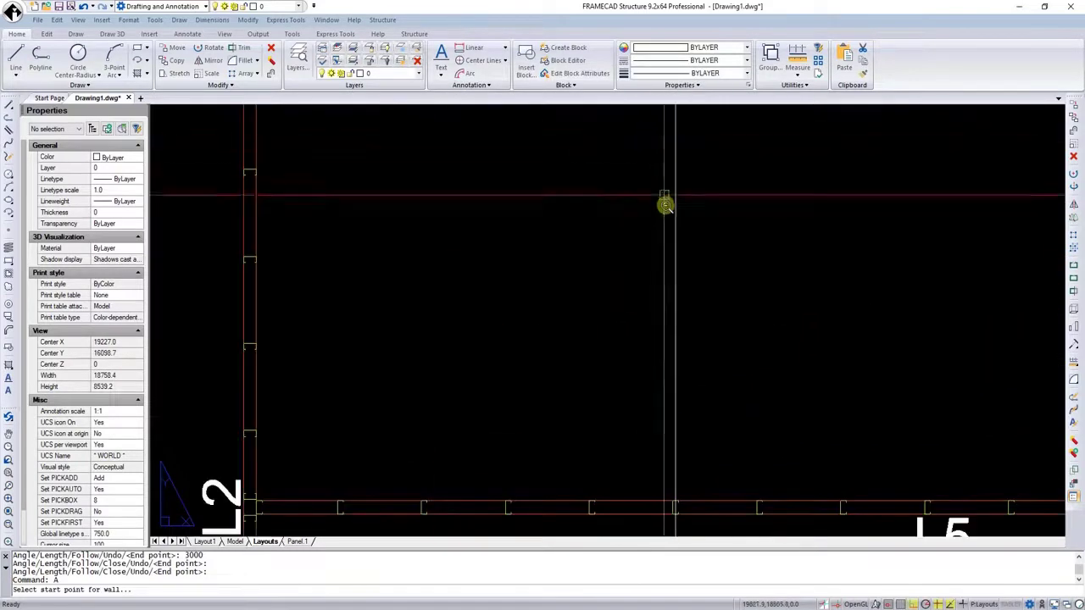
scroll(667, 195, down, 3)
click(670, 151)
scroll(665, 377, up, 6)
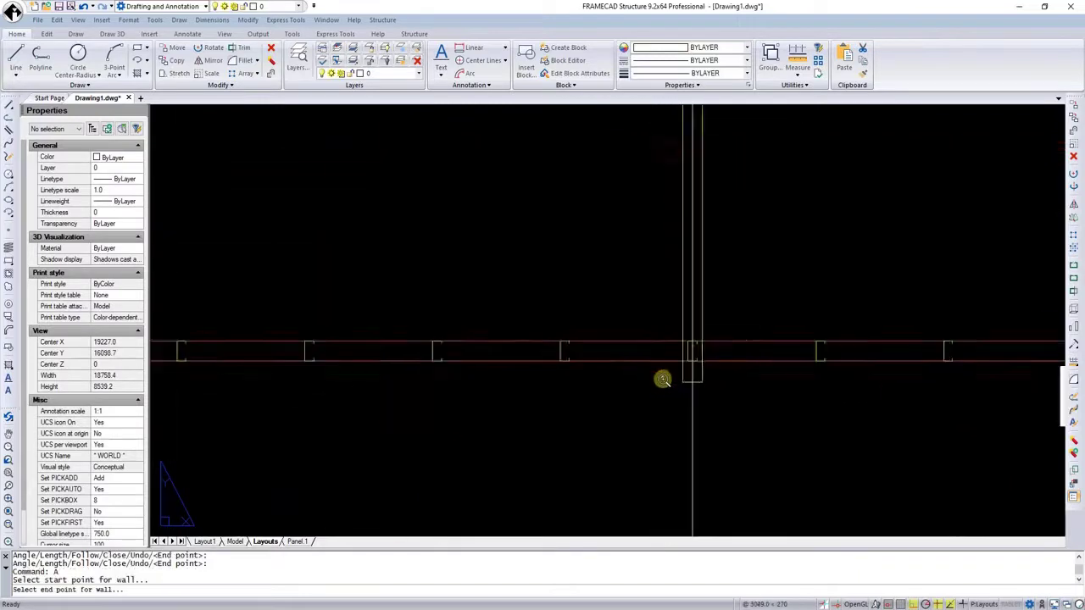
click(721, 299)
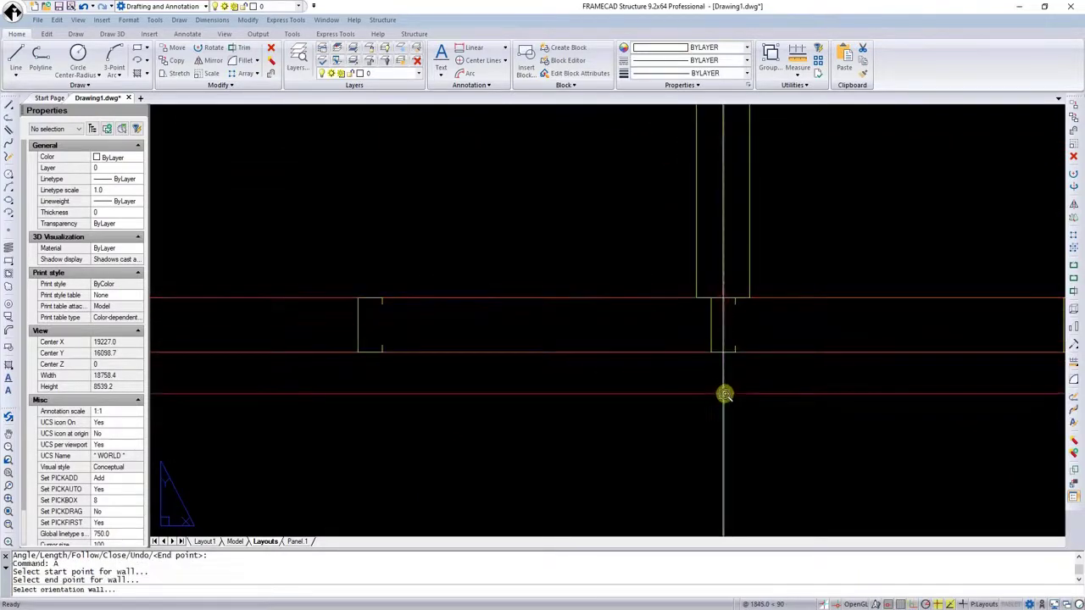
click(727, 391)
scroll(730, 391, down, 4)
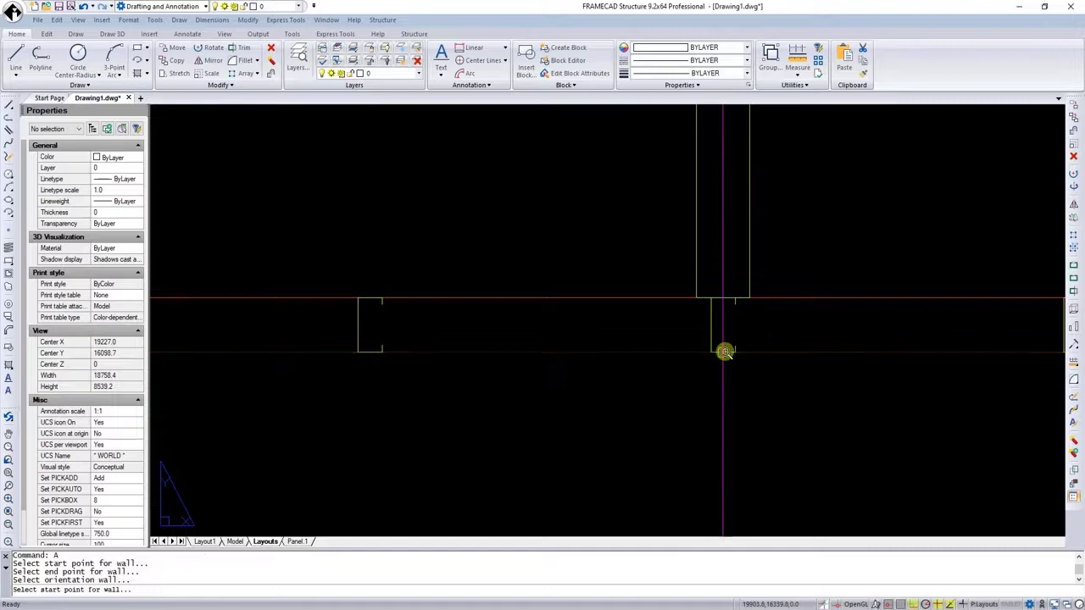
click(707, 312)
scroll(695, 292, down, 4)
scroll(695, 295, up, 6)
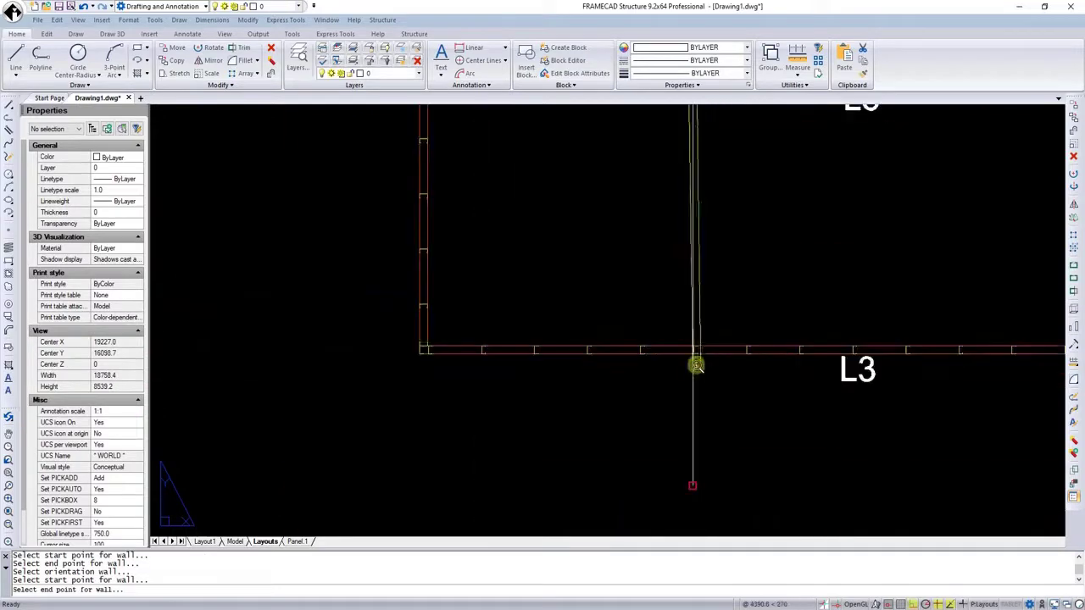
scroll(695, 364, down, 3)
scroll(688, 342, up, 1)
click(700, 373)
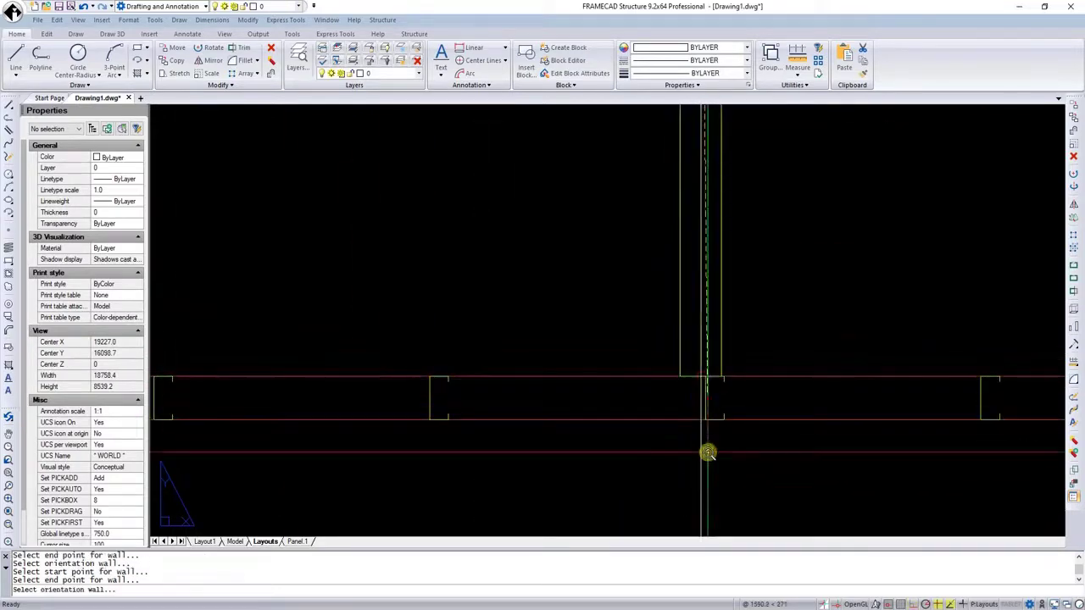
click(702, 451)
scroll(649, 339, down, 5)
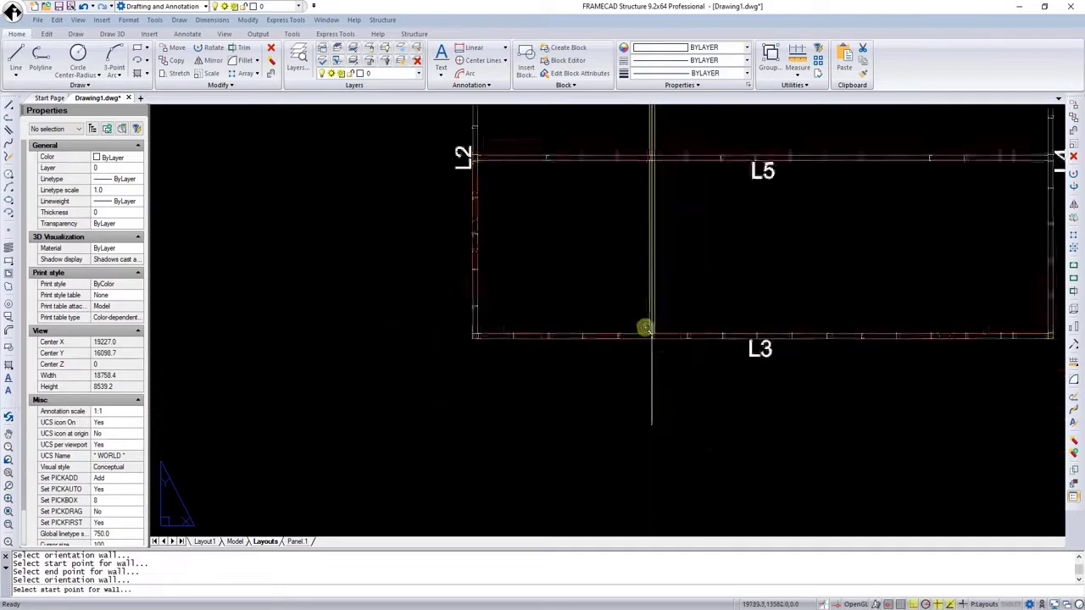
Delete the stray piece below L3 and the leftover top guide line
key(Escape)
click(709, 430)
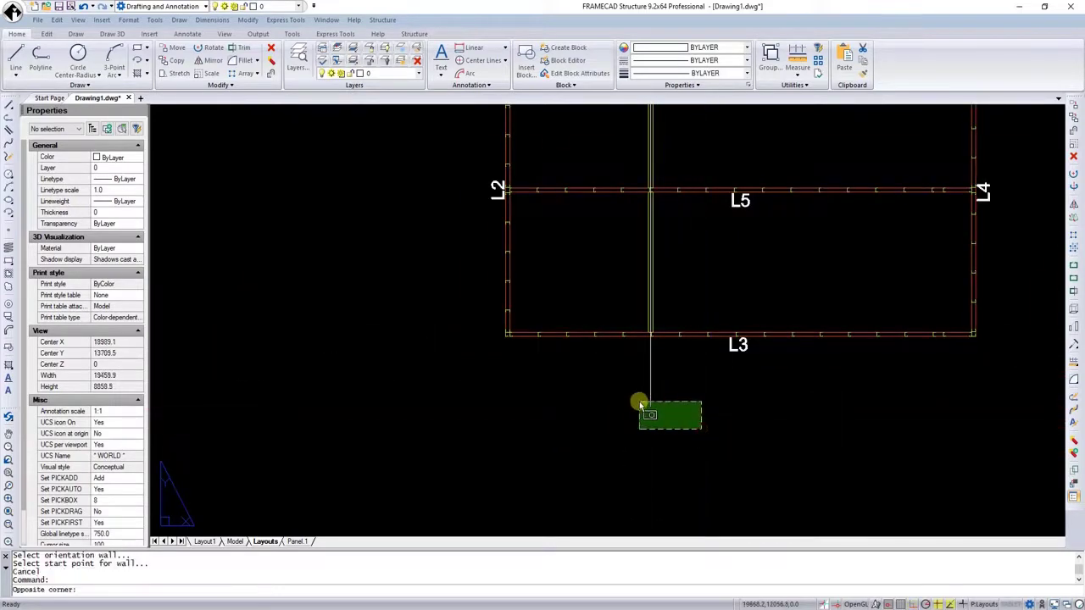
click(640, 401)
key(Delete)
scroll(642, 417, down, 2)
scroll(637, 283, up, 3)
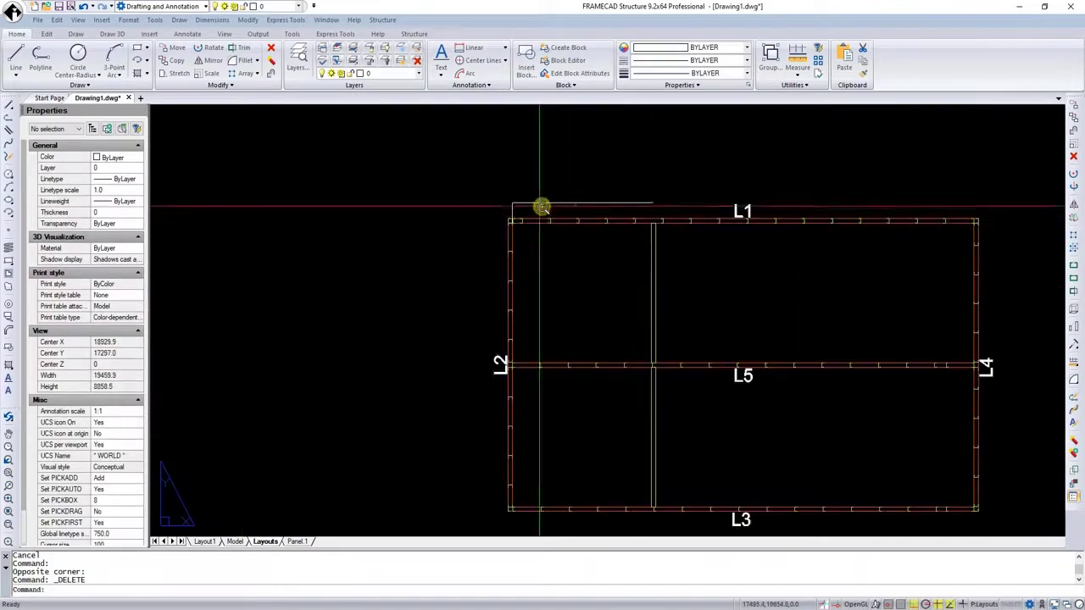
click(491, 184)
click(488, 176)
key(Delete)
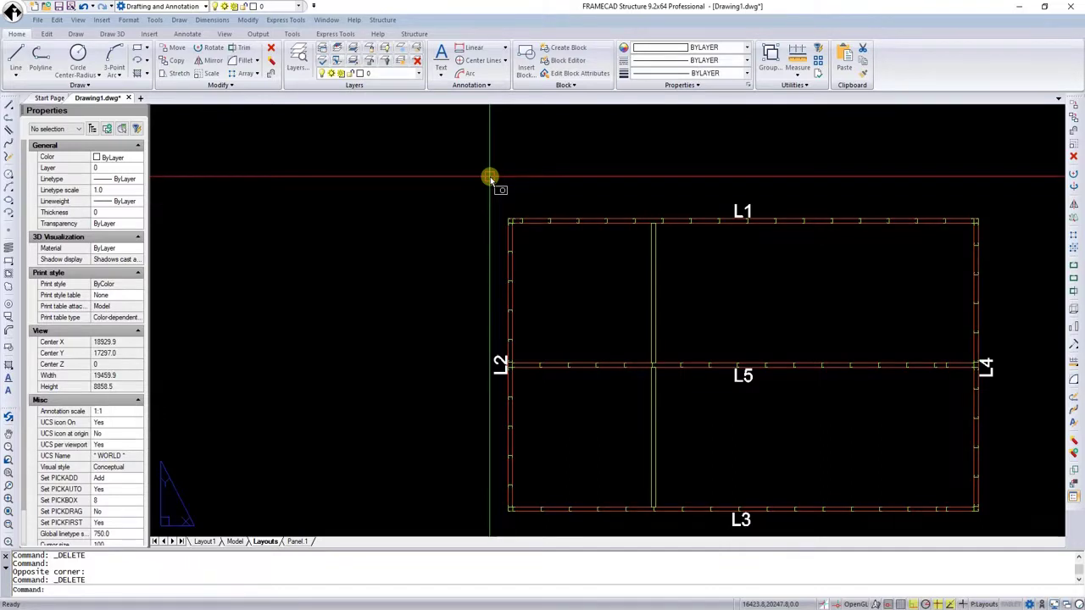
scroll(416, 209, down, 1)
key(Escape)
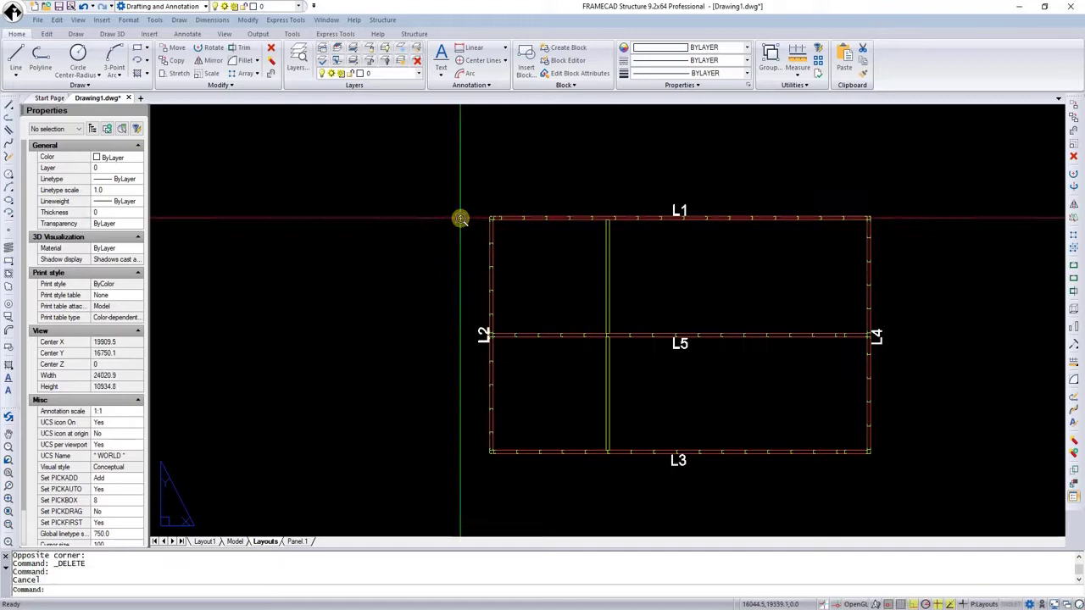
text(LA)
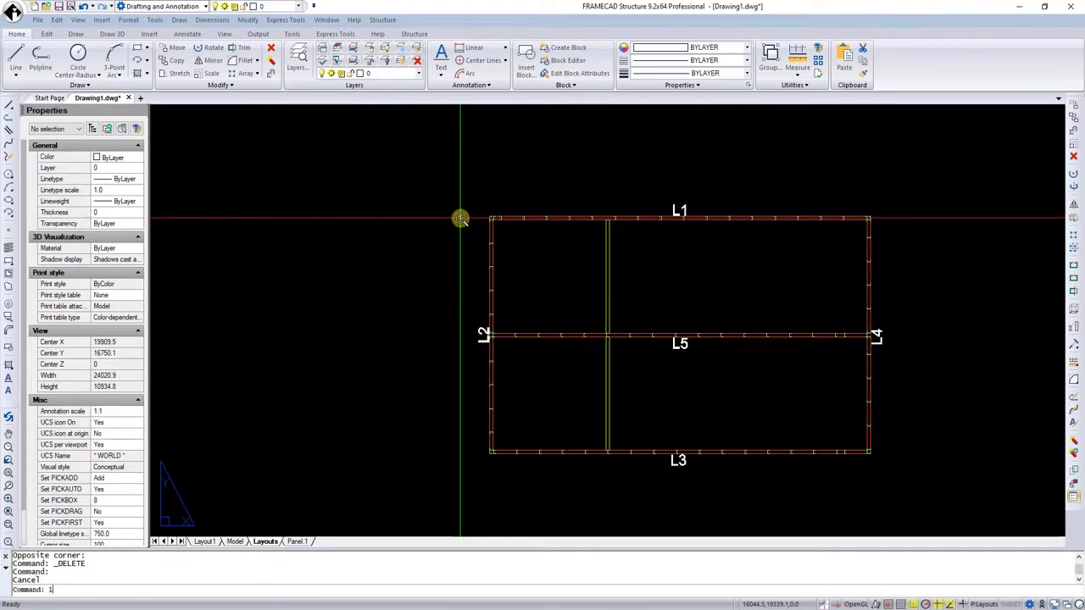
key(Return)
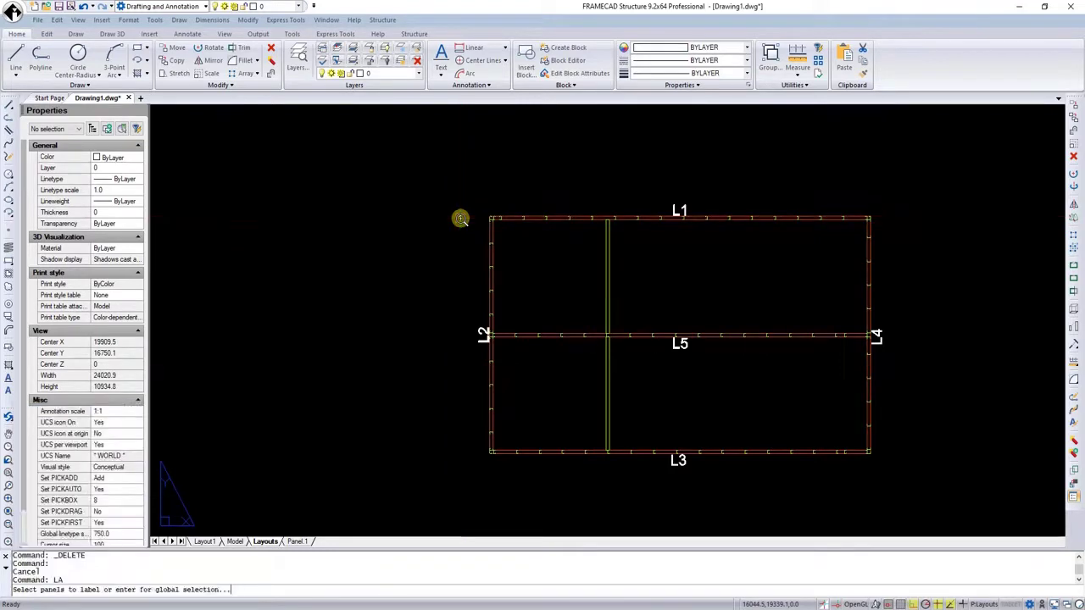
key(Return)
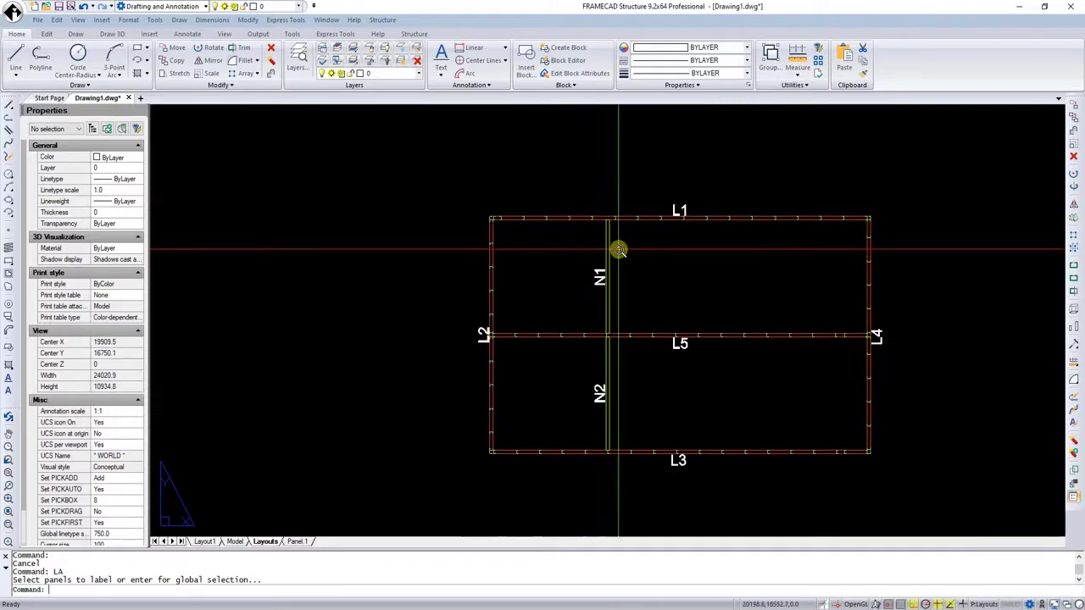
scroll(438, 237, down, 1)
scroll(634, 274, up, 2)
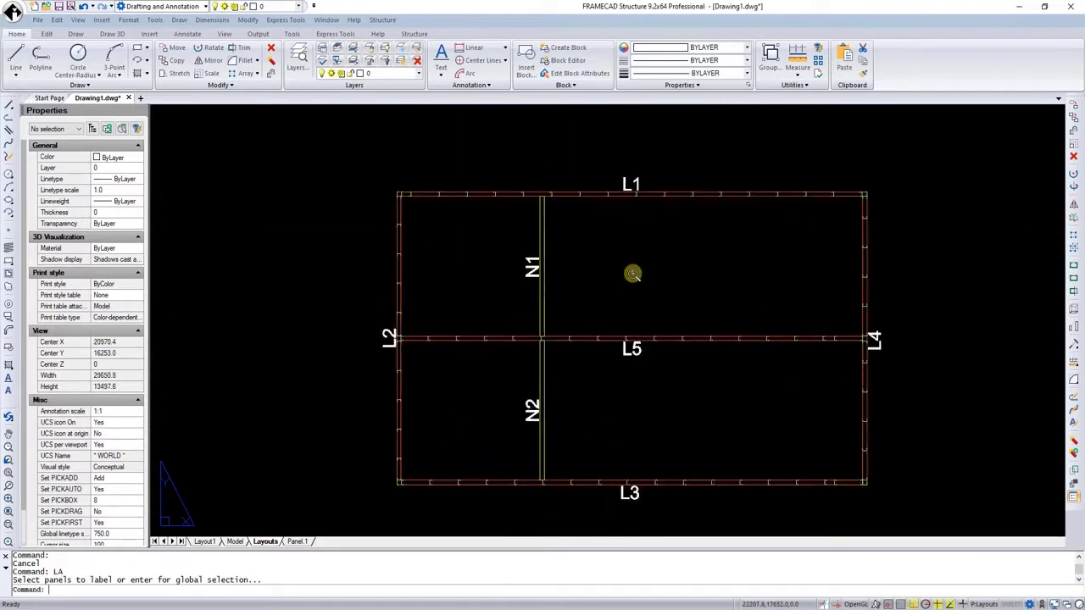
scroll(358, 246, down, 1)
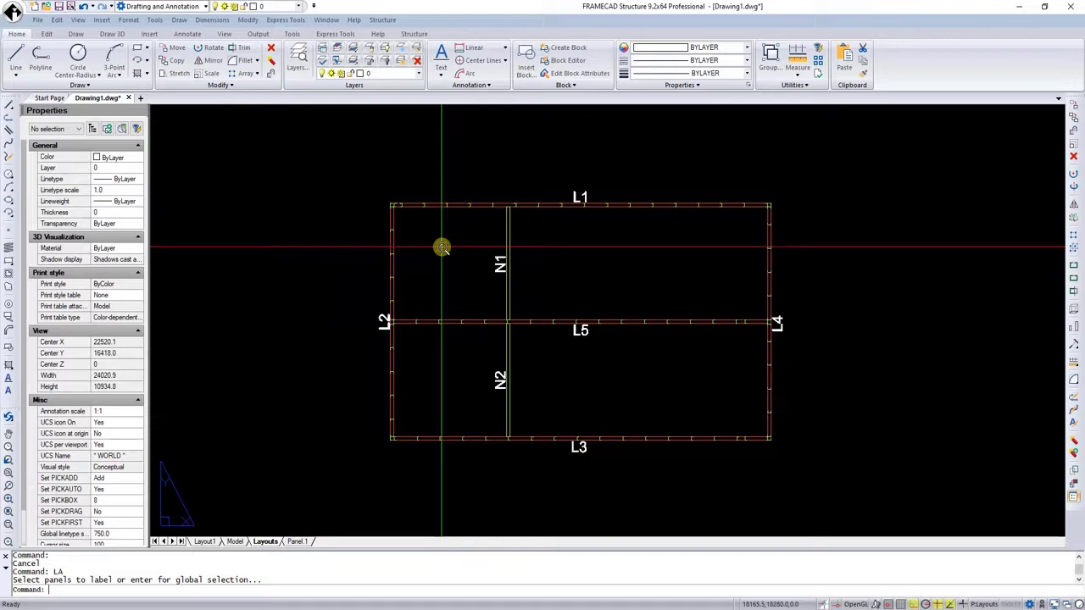
Choose Aluminium Window as the opening type and start creating it
text(A)
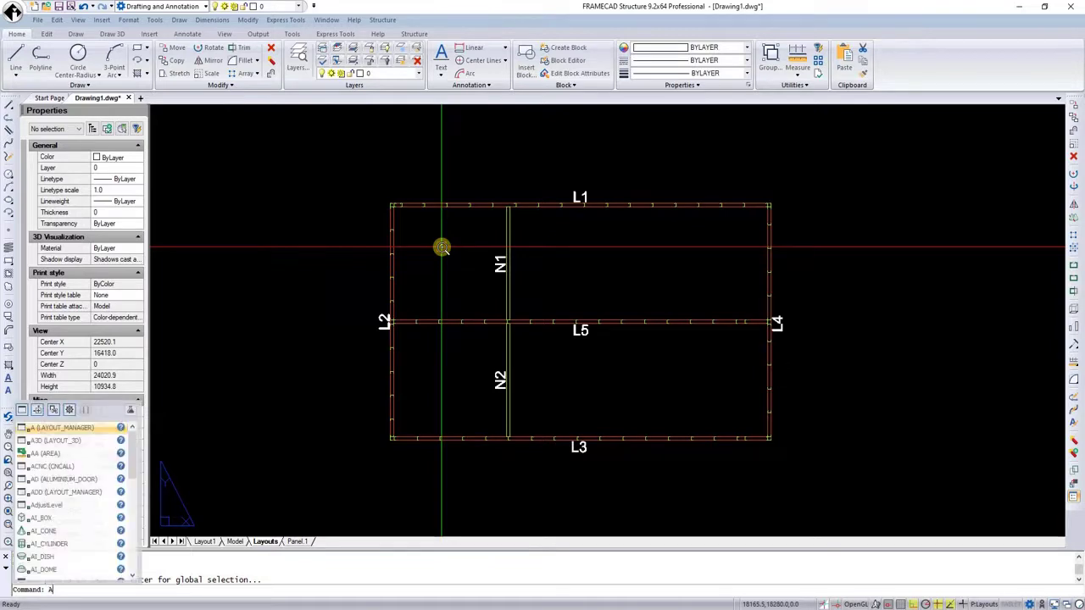
key(Return)
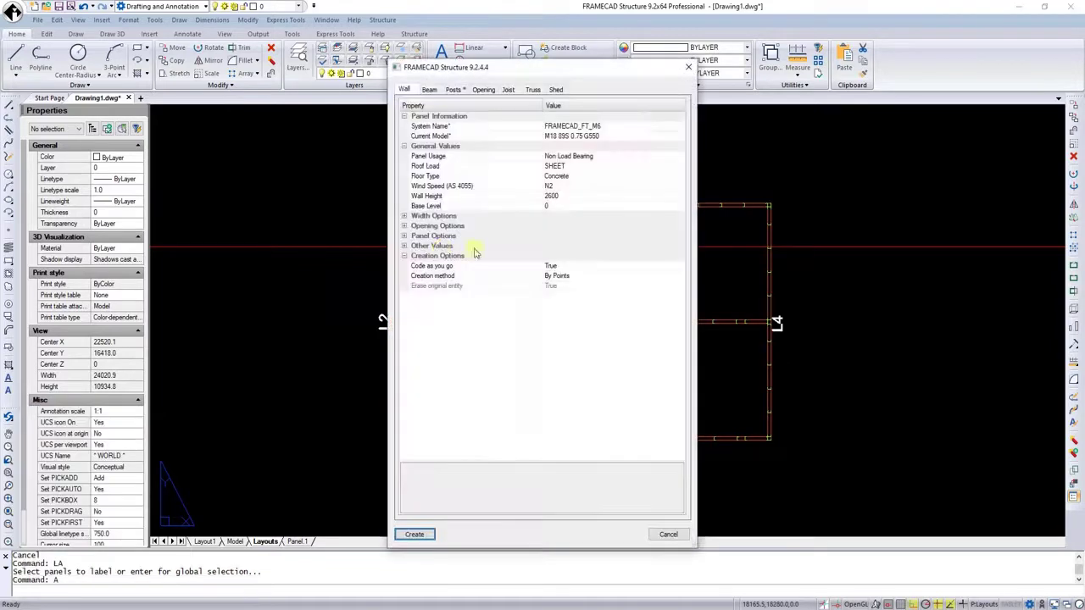
click(484, 89)
click(475, 130)
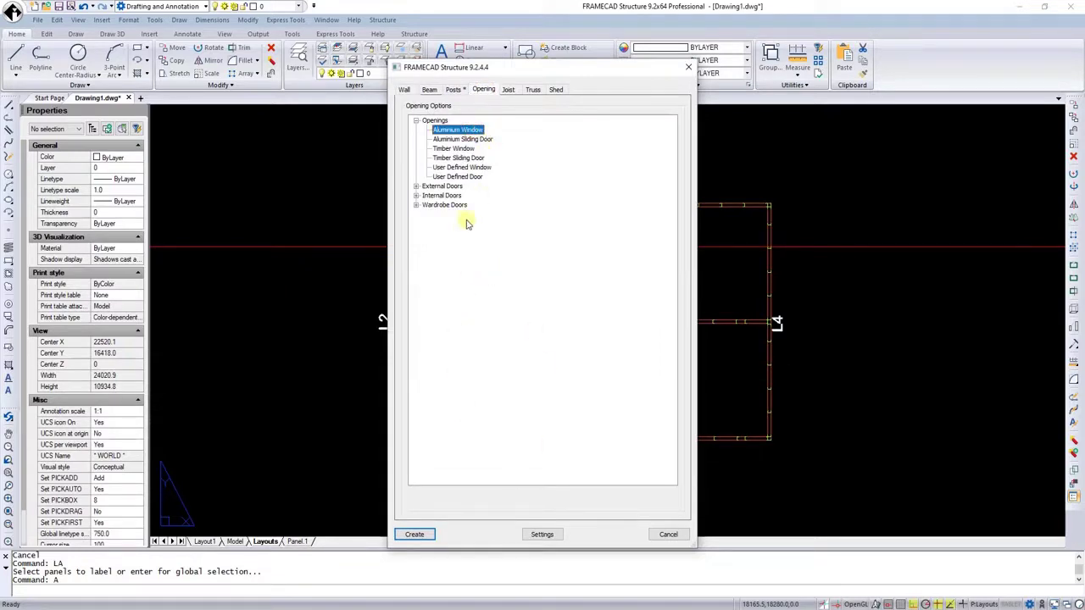
click(415, 535)
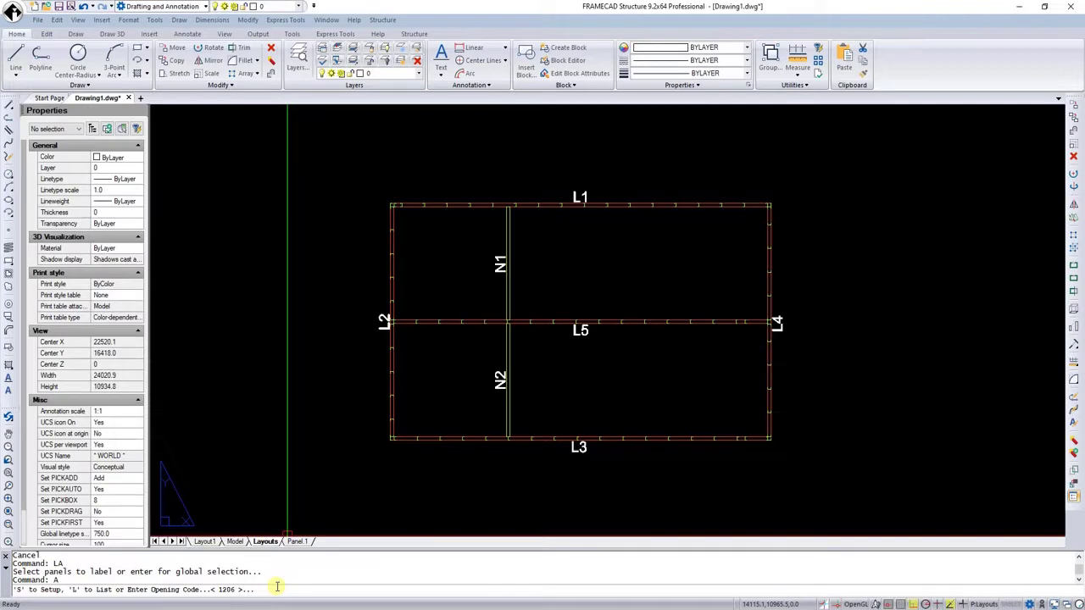
Pick window code 1412 (1370h x 1210w) from the 1400 Series Windows list
text(1)
key(Return)
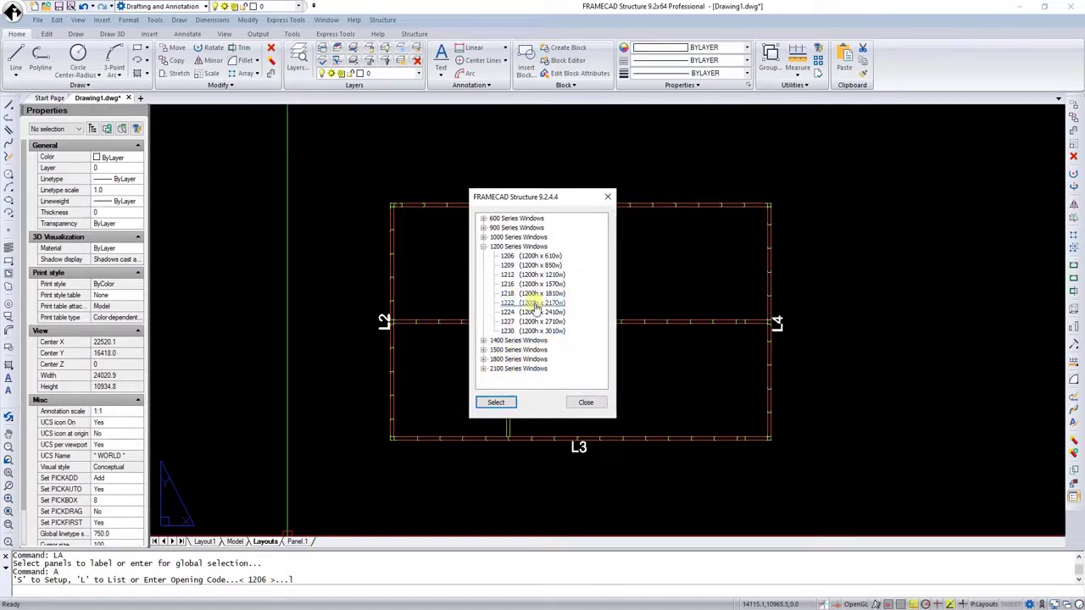
click(483, 247)
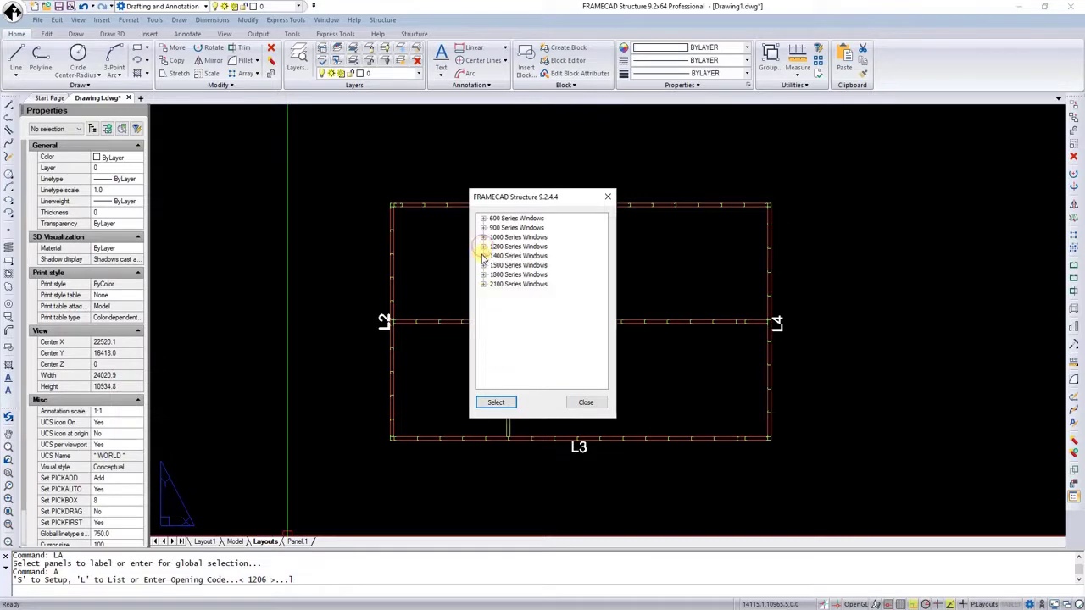
click(483, 256)
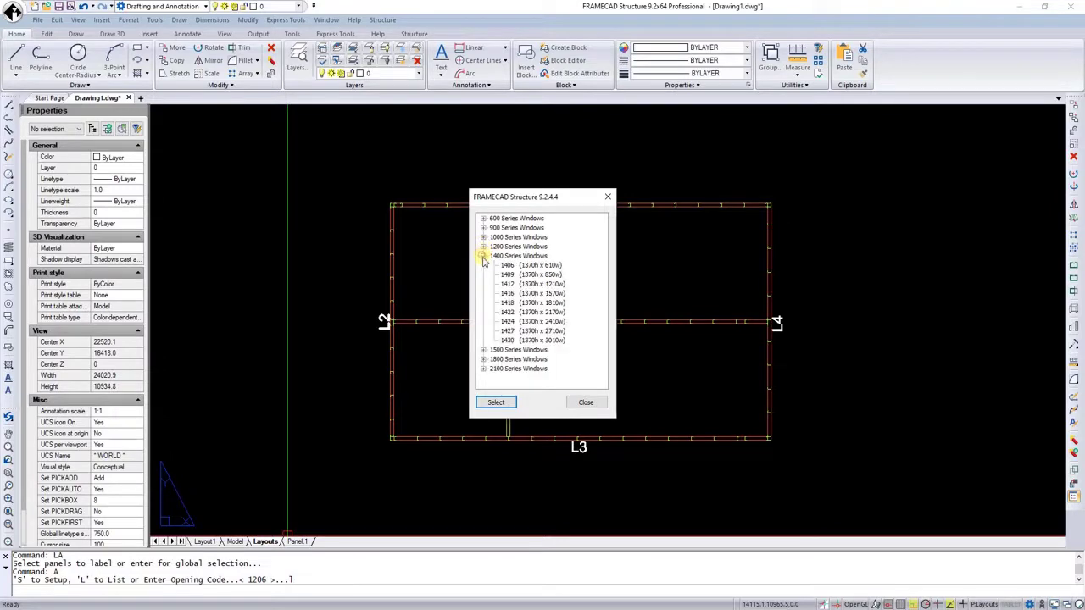
click(517, 287)
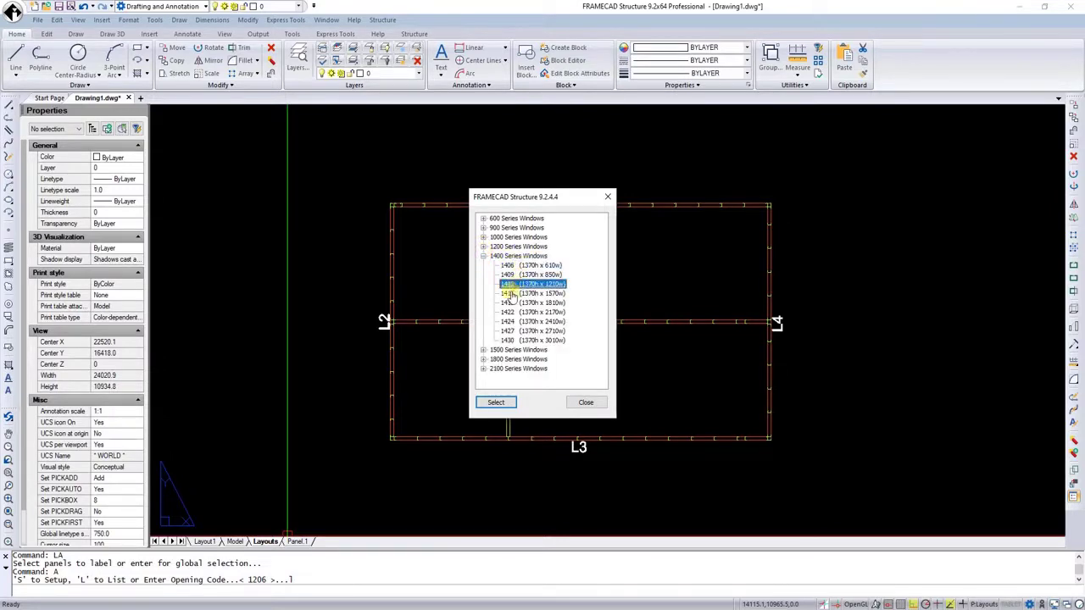
click(496, 402)
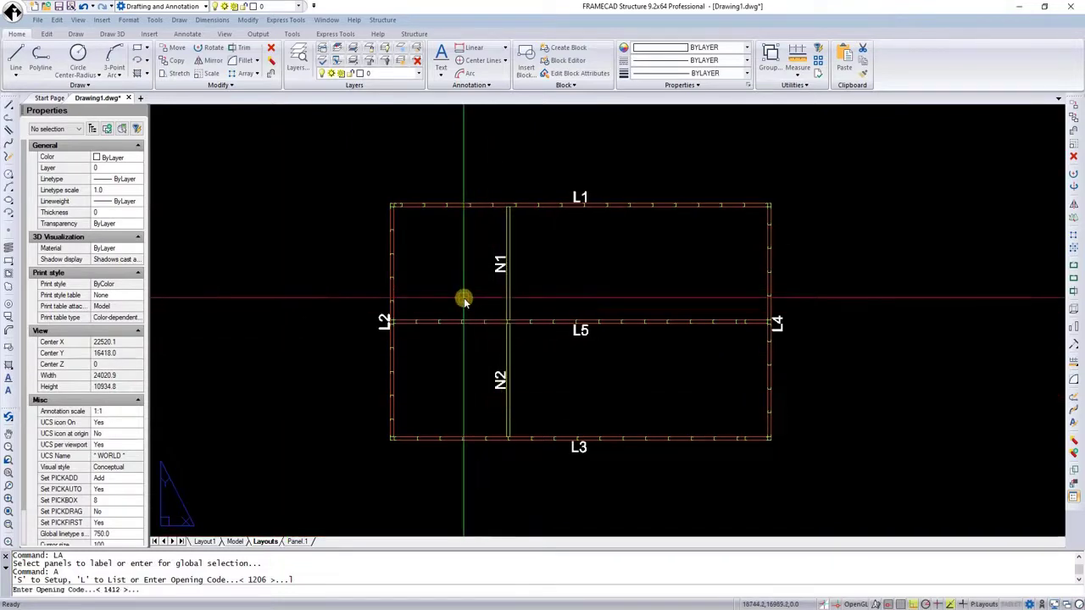
Accept code 1412 and place the window in wall L1 between L2 and N1
key(Return)
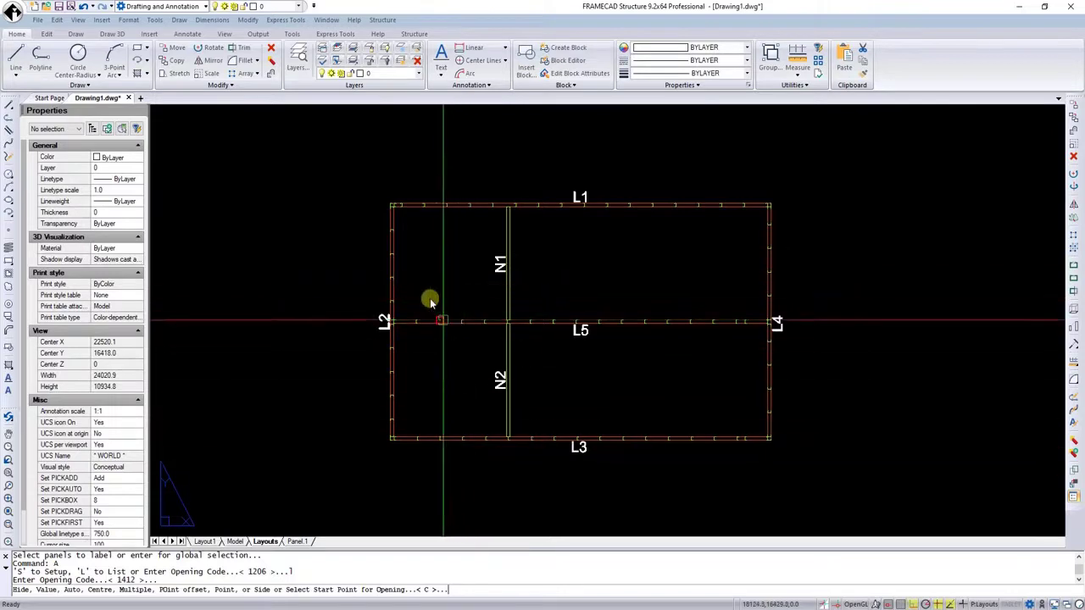
scroll(398, 196, up, 4)
scroll(395, 220, up, 5)
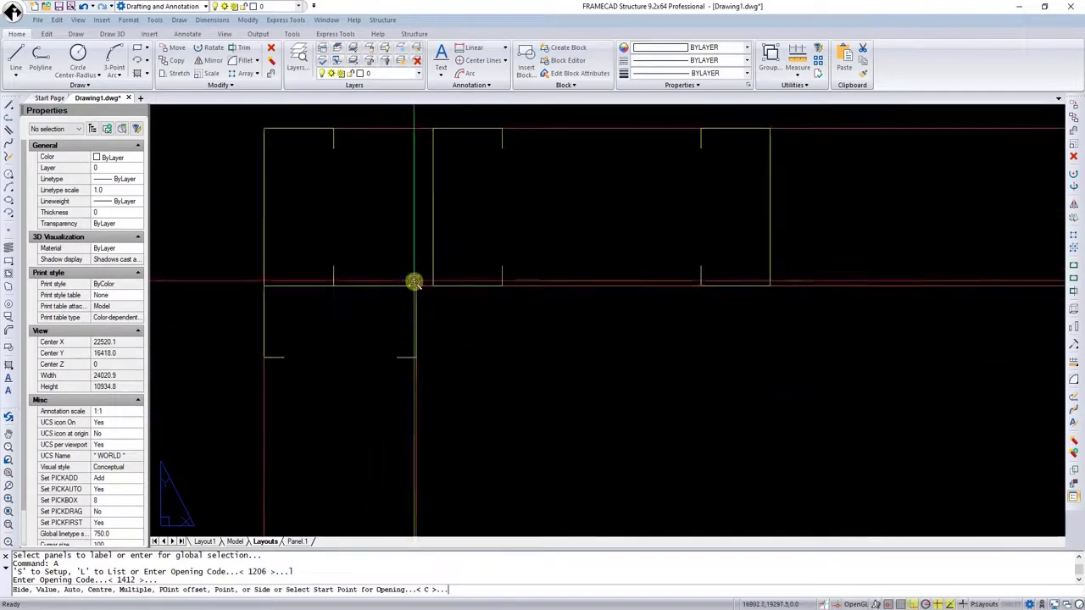
click(416, 287)
scroll(379, 269, down, 5)
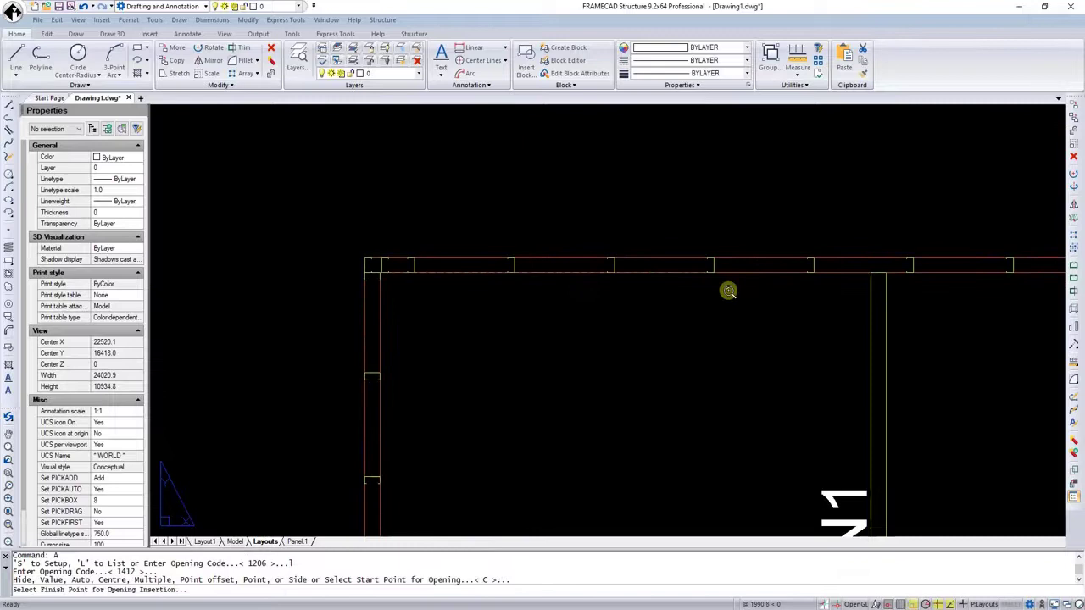
scroll(908, 274, down, 3)
click(840, 273)
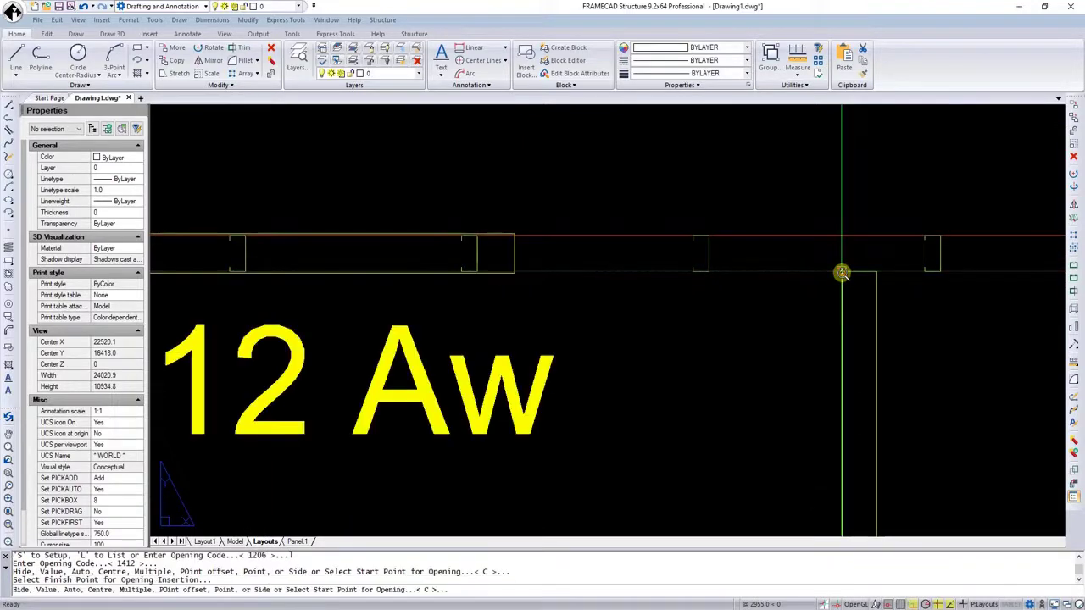
scroll(738, 306, down, 3)
scroll(739, 305, down, 3)
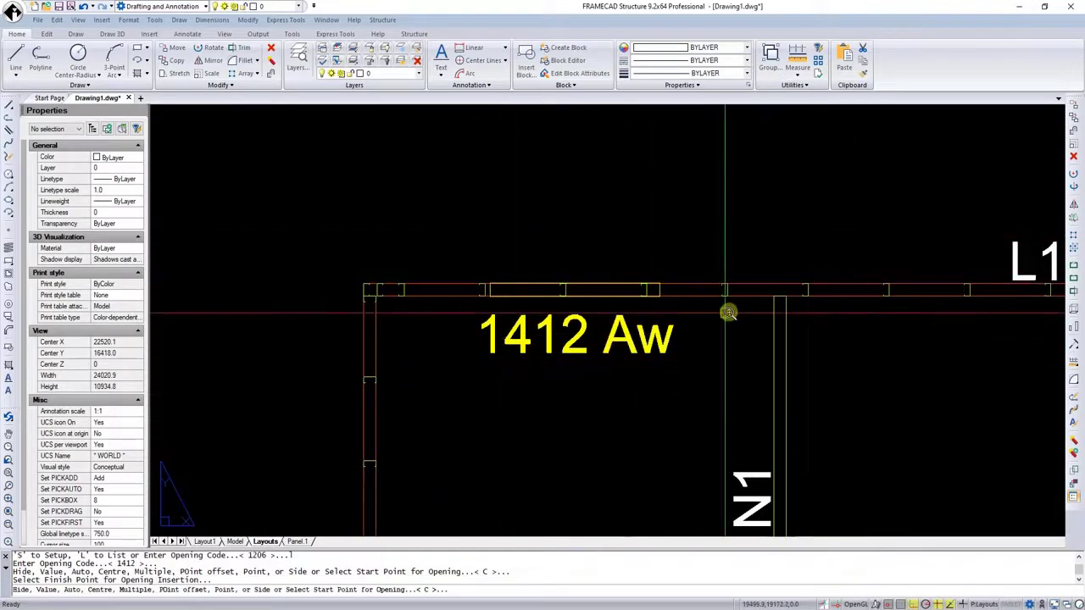
scroll(474, 234, down, 3)
scroll(450, 204, down, 3)
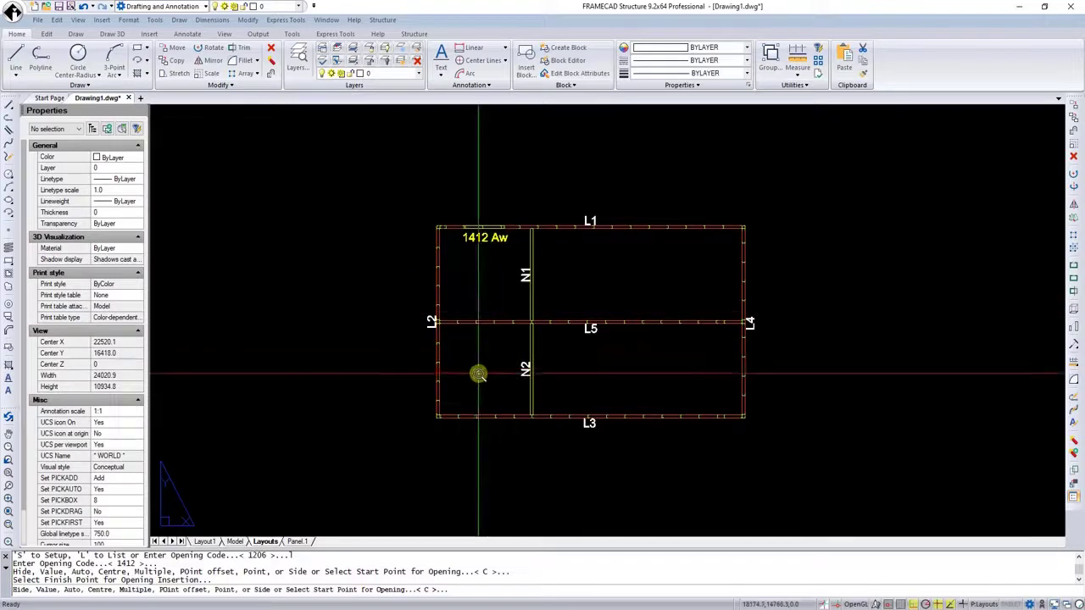
scroll(473, 371, up, 2)
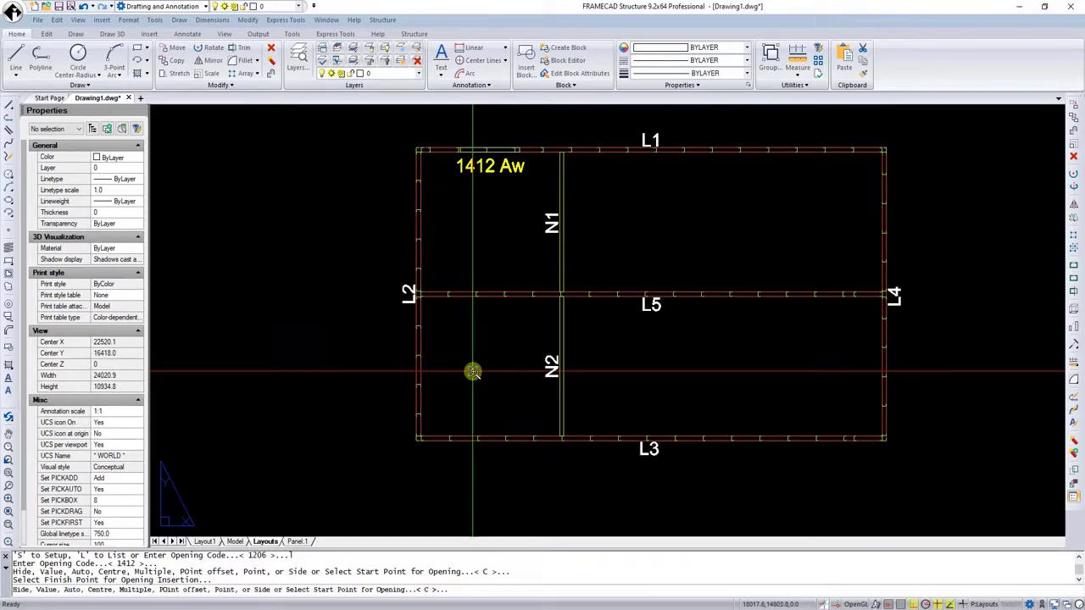
Start a custom window opening 2050 high and 1350 wide
text(uw)
key(Return)
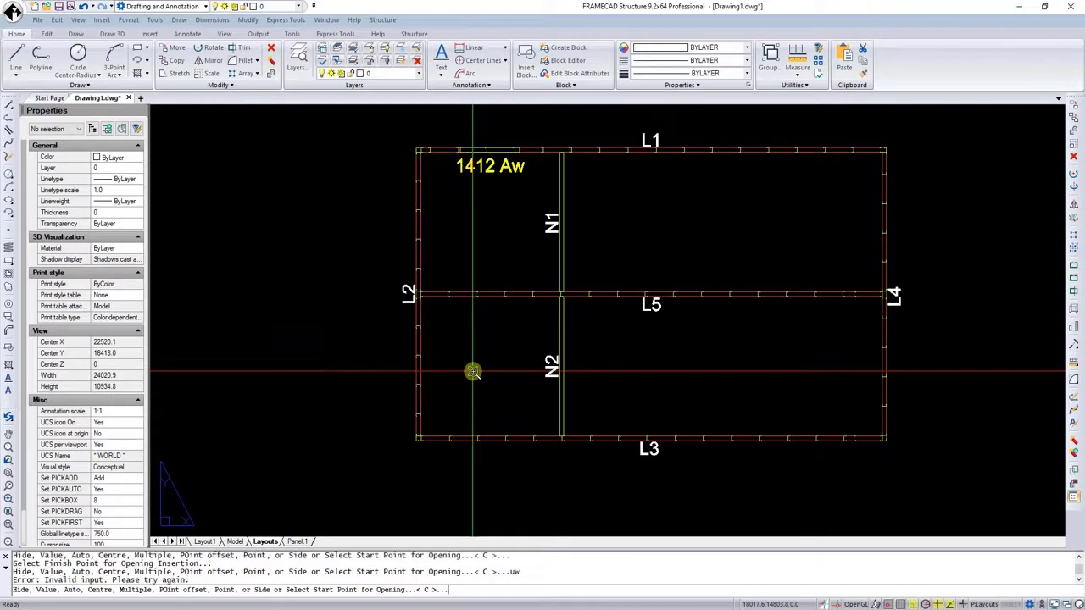
key(Escape)
text(u)
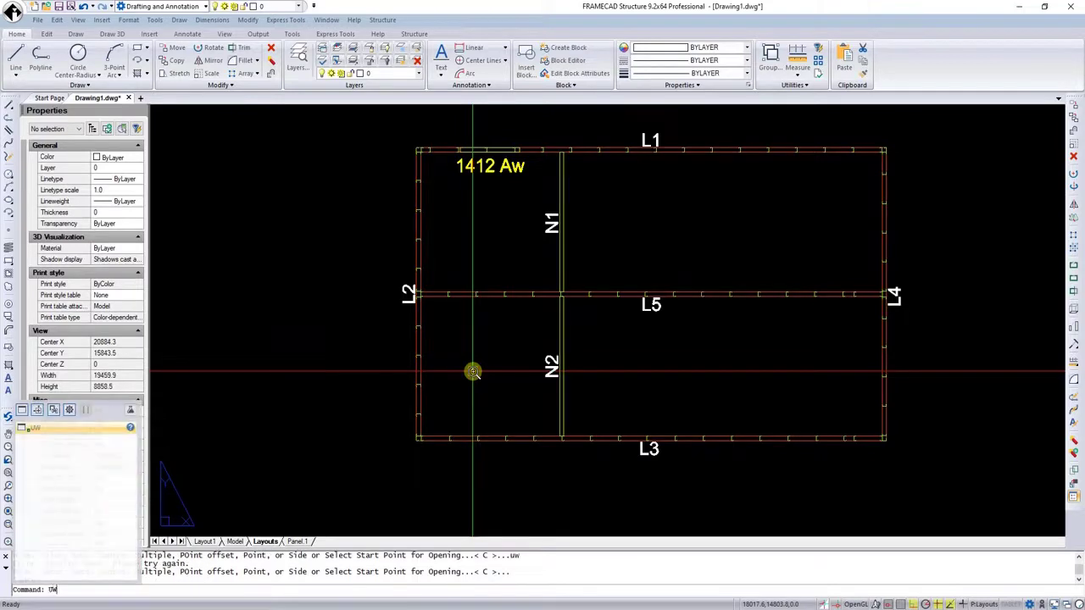
key(Return)
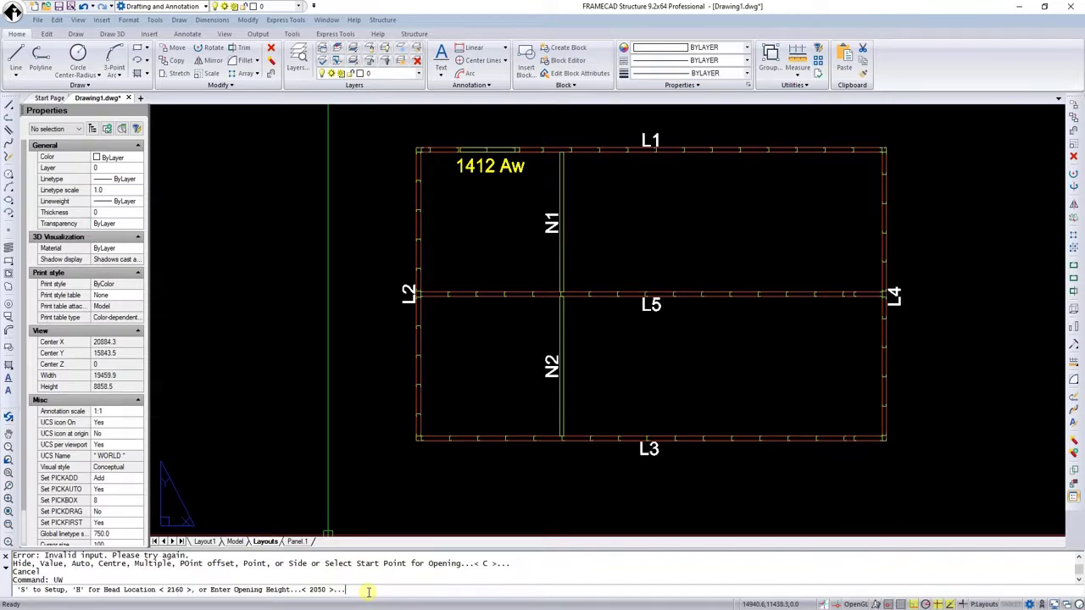
key(Return)
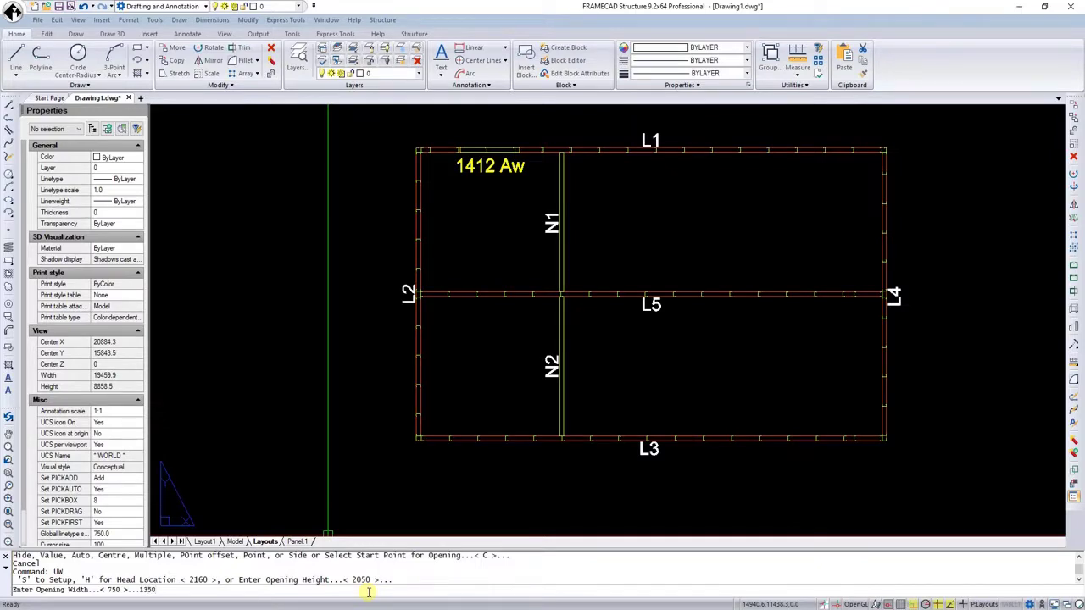
key(Return)
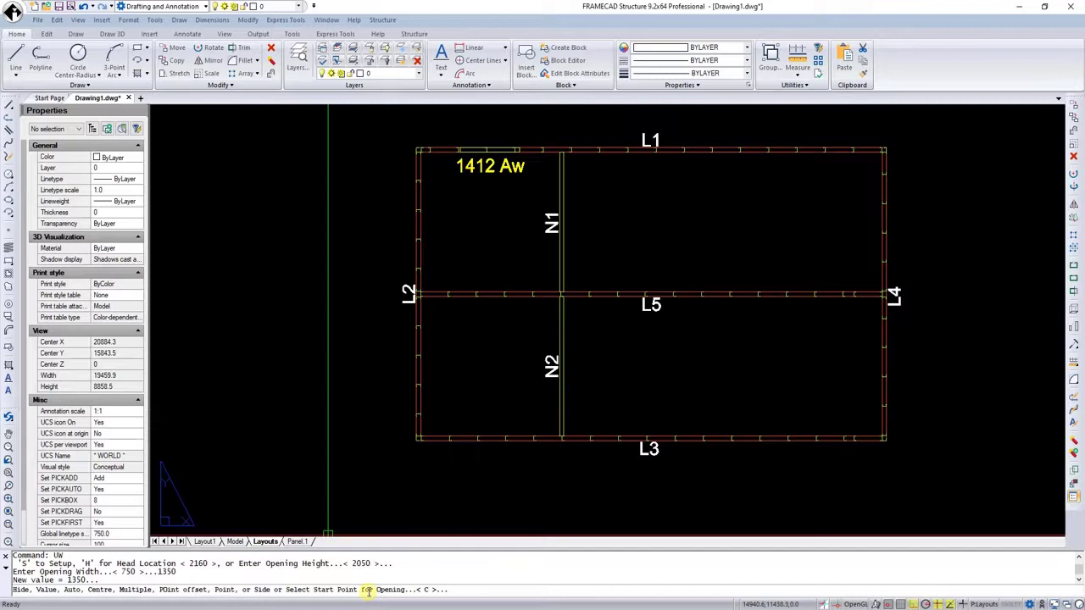
Place the 2050h1350 opening in wall L2 between L5 and L3
scroll(414, 399, up, 4)
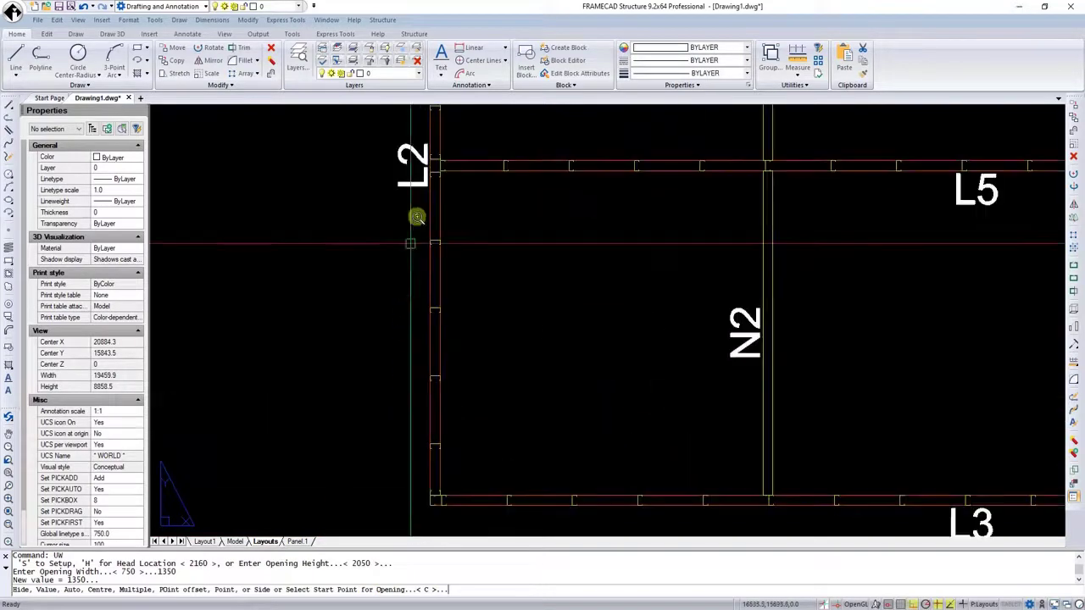
scroll(429, 144, up, 3)
scroll(468, 273, up, 7)
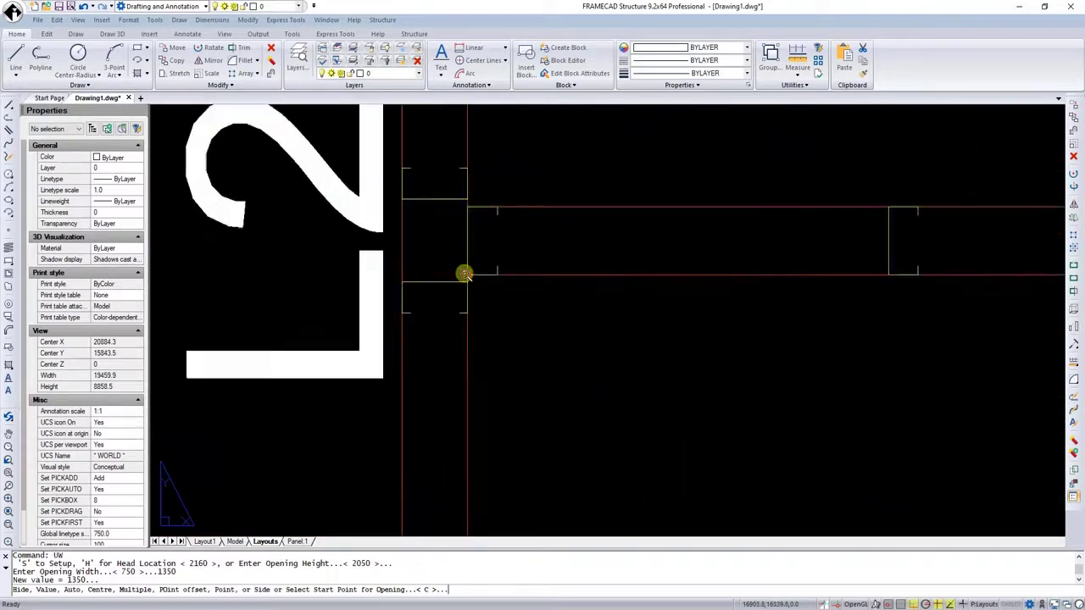
click(466, 273)
scroll(454, 246, down, 7)
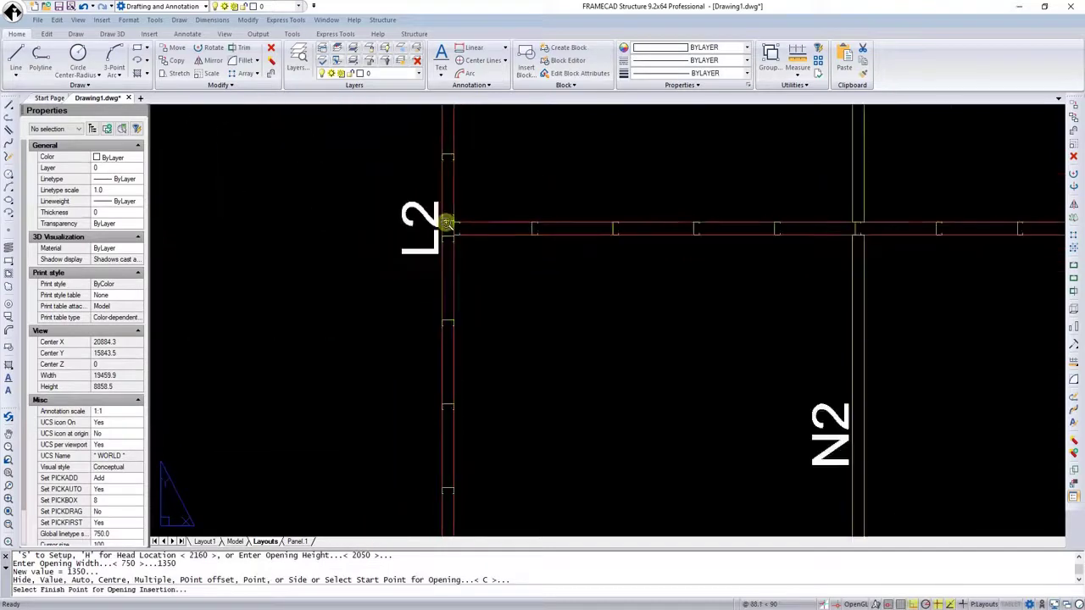
scroll(447, 223, down, 3)
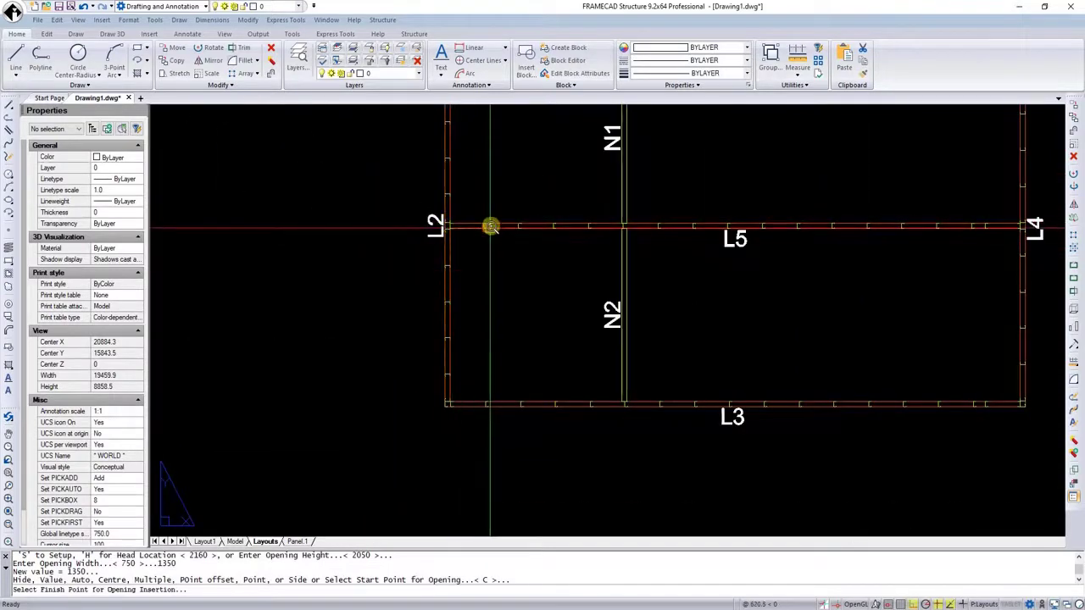
scroll(449, 399, up, 7)
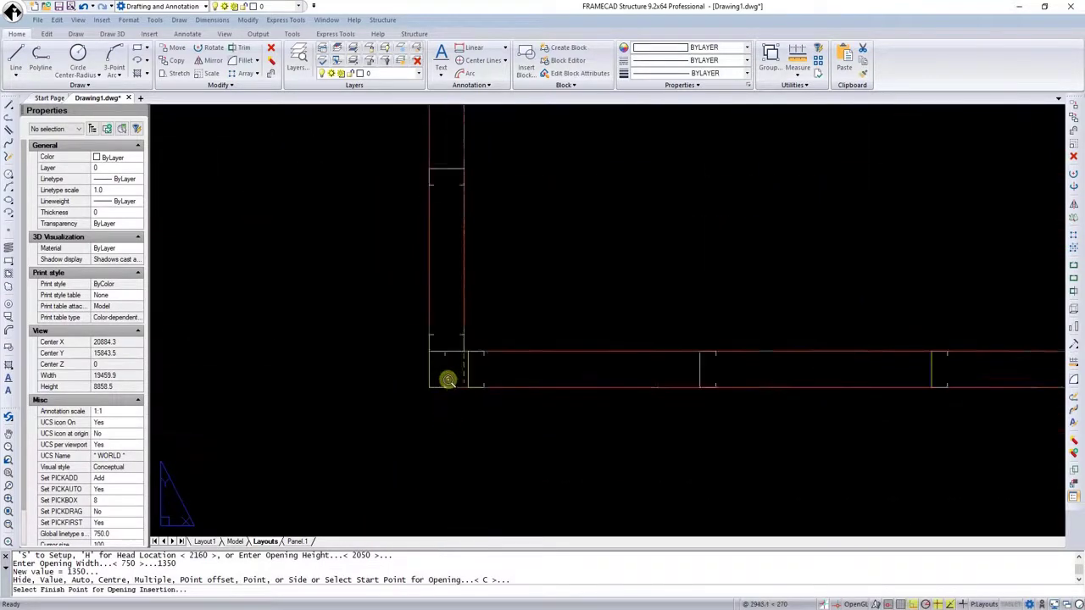
scroll(448, 380, up, 3)
click(491, 313)
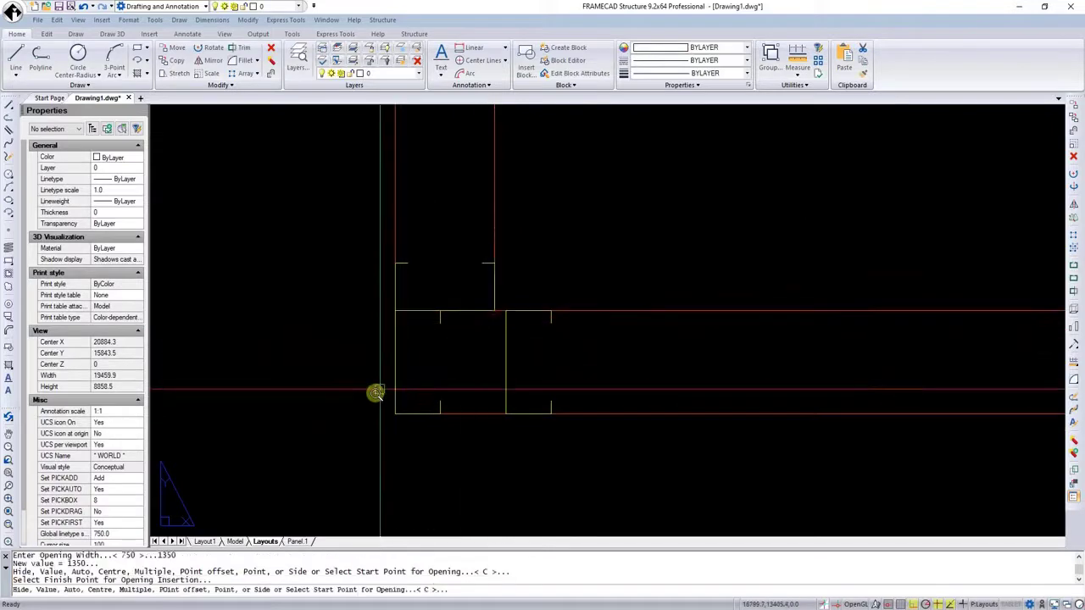
scroll(376, 393, down, 4)
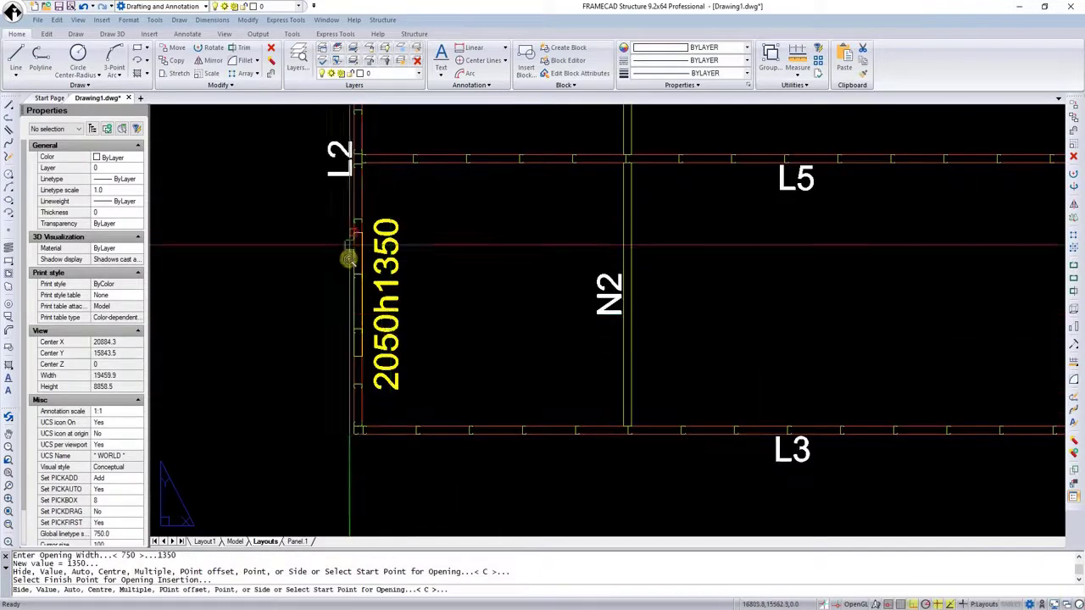
scroll(424, 302, down, 2)
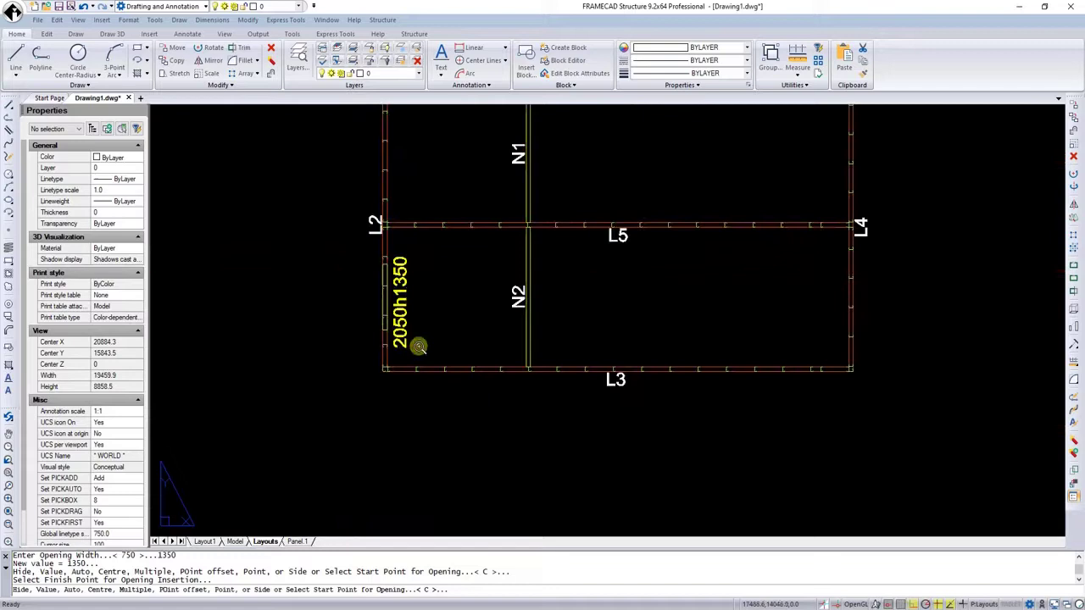
Start an external door (ED) with a 720 leaf width, positioned by point offset
scroll(419, 346, down, 2)
scroll(450, 273, up, 2)
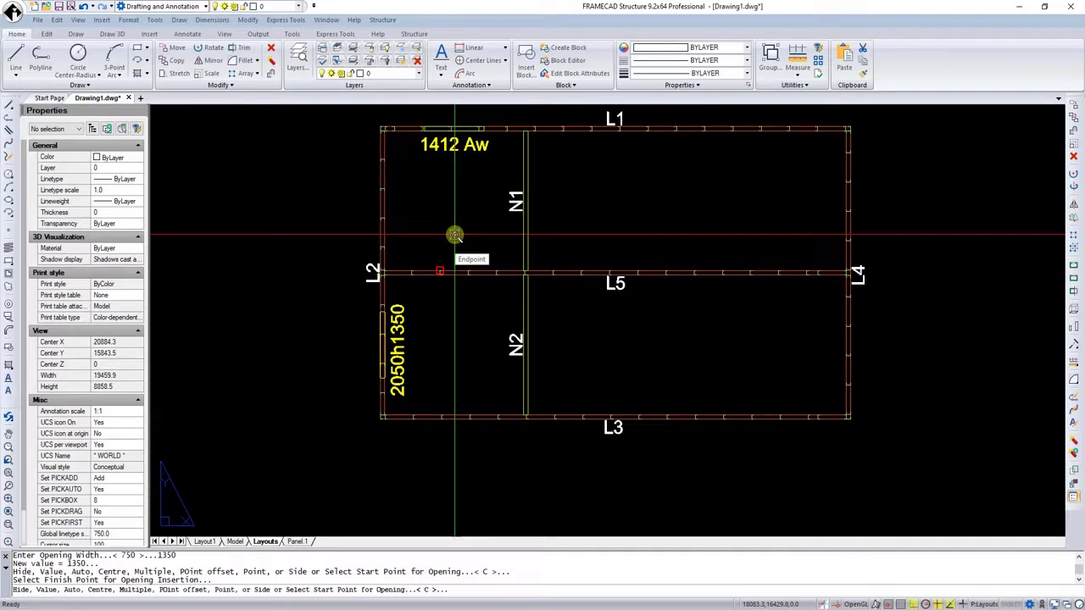
key(Escape)
key(Escape)
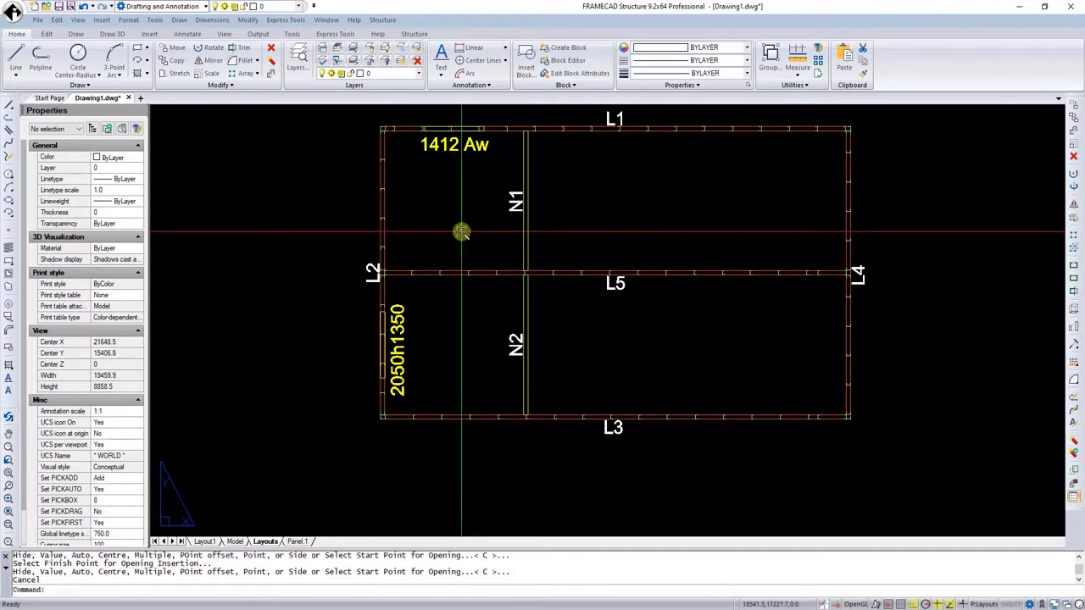
text(e)
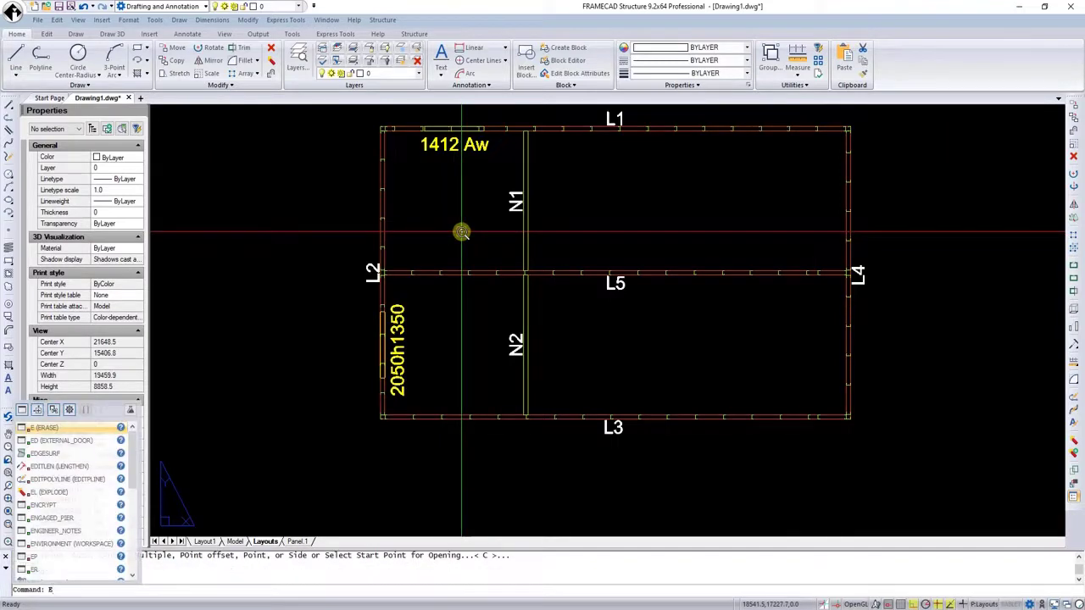
text(d)
key(Return)
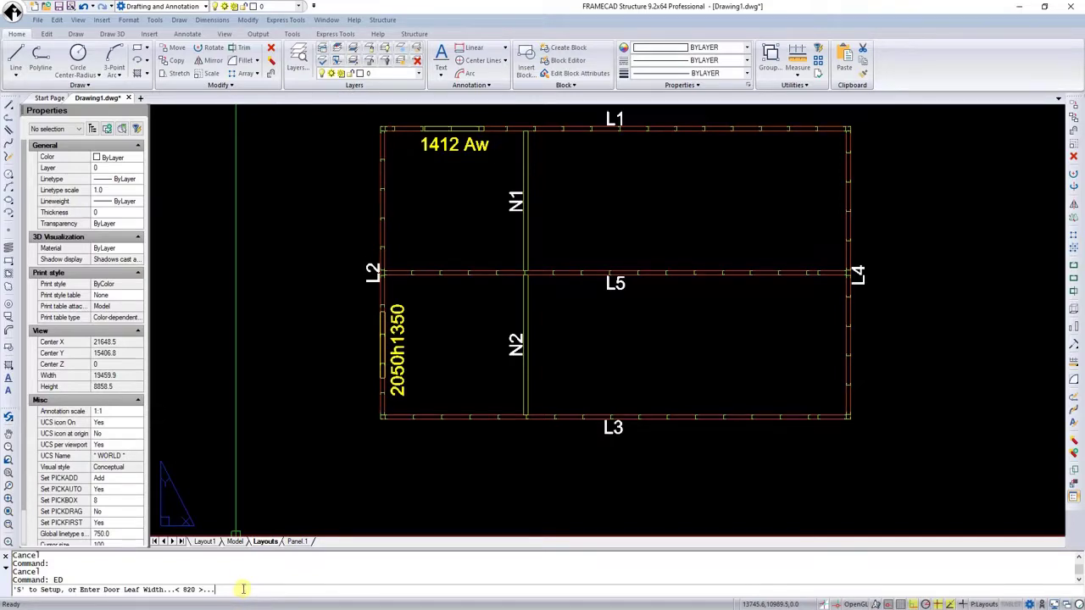
key(Return)
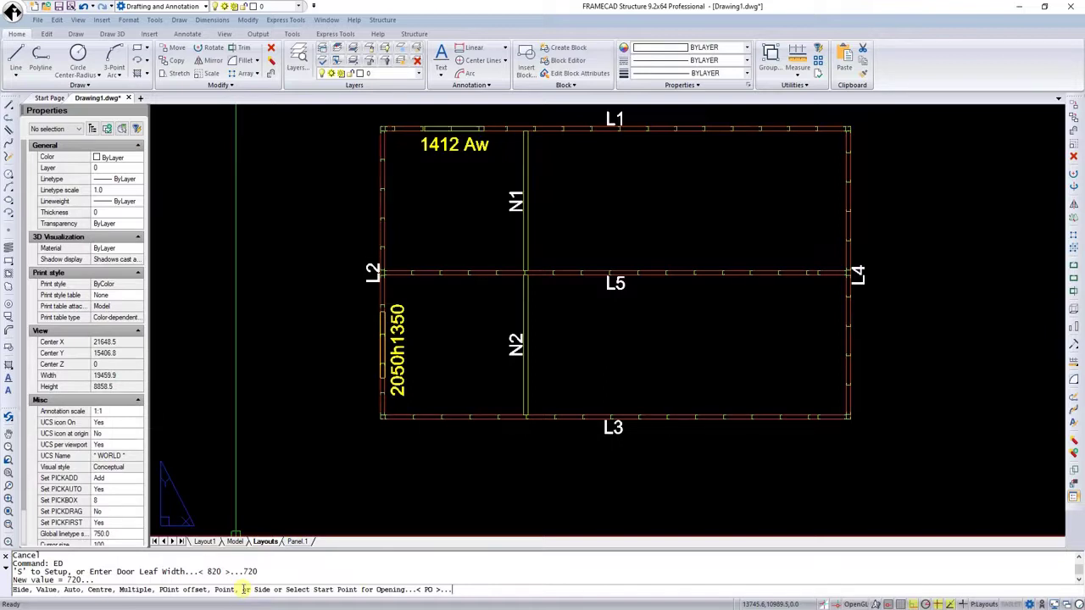
key(Return)
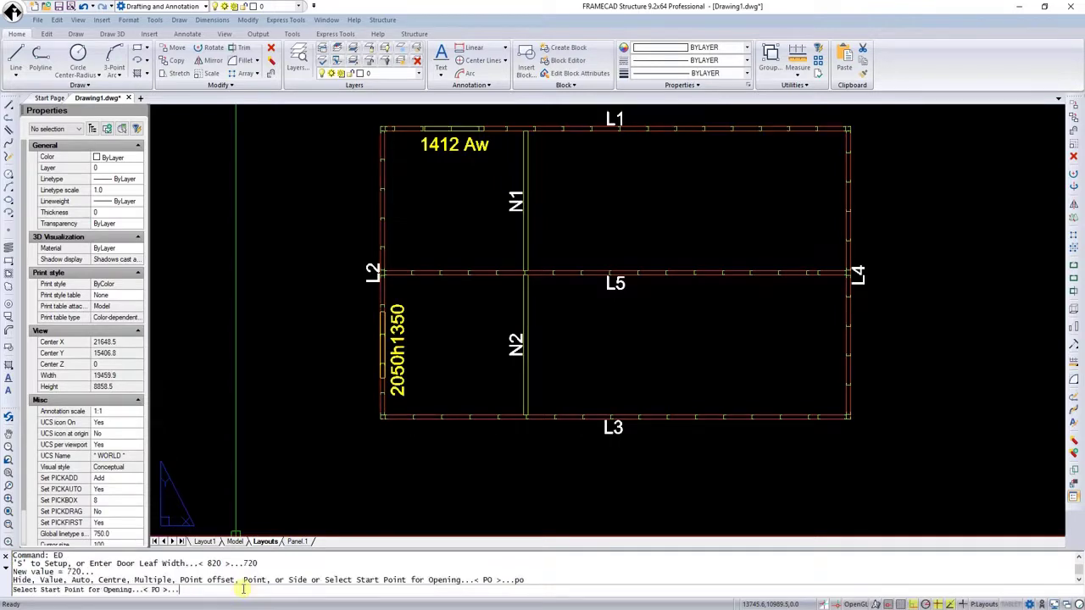
Start the door at the L2–L3 wall corner and direct it along wall L3
scroll(387, 436, up, 6)
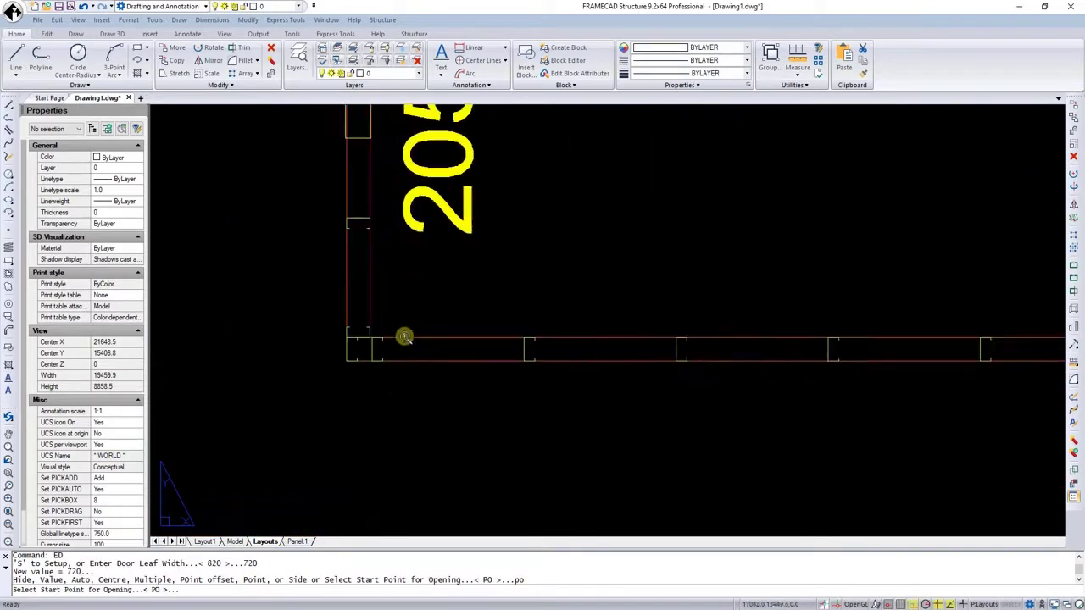
scroll(381, 351, up, 4)
click(323, 383)
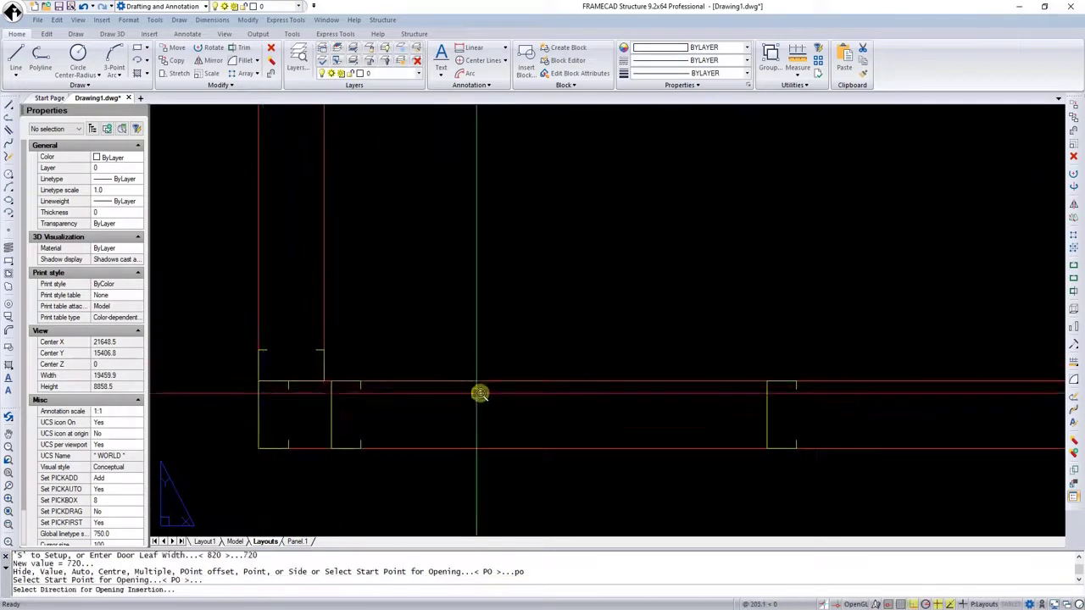
scroll(480, 393, down, 5)
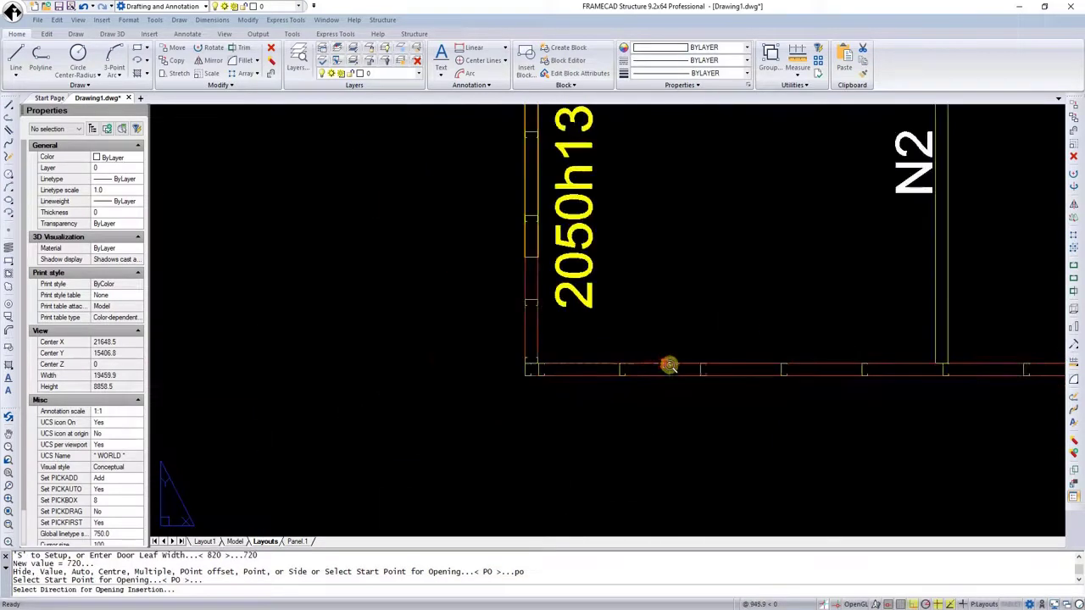
click(733, 364)
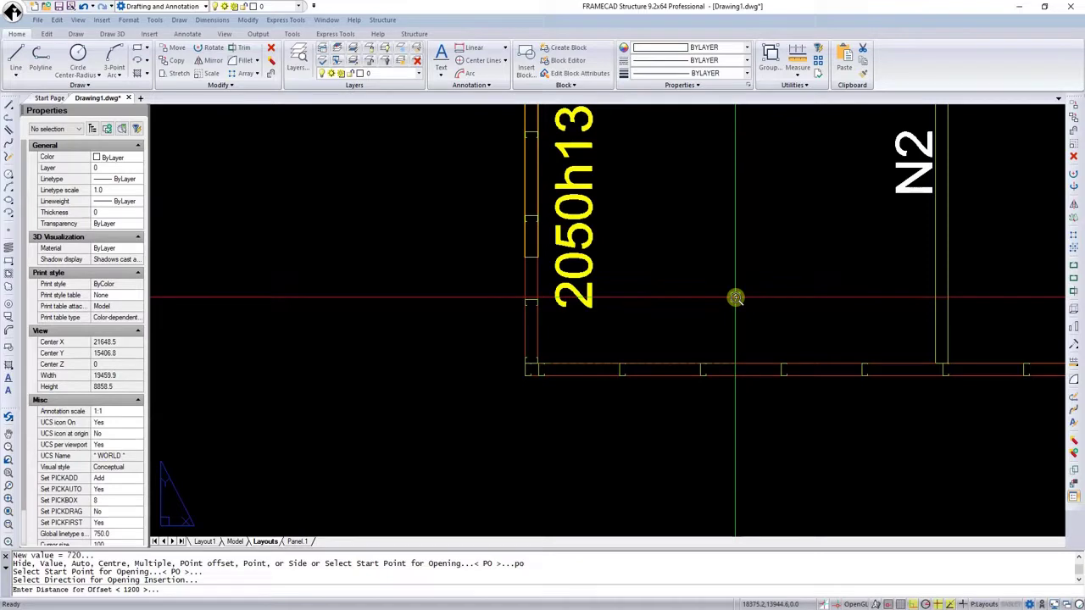
Place the 720 Ed door in wall L3 at a 1500 offset and end the command
text(1500)
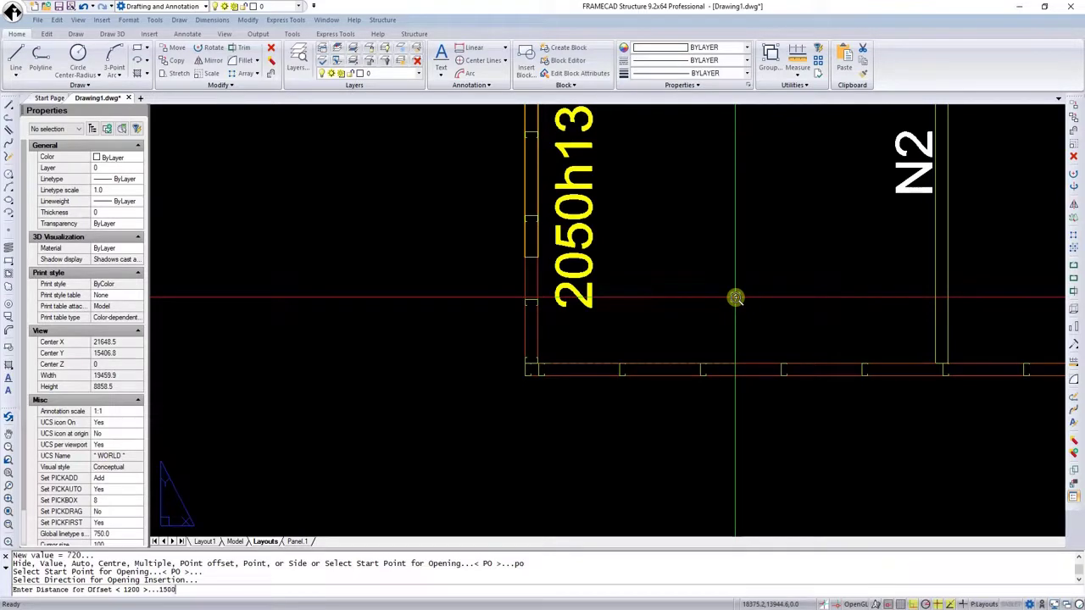
key(Return)
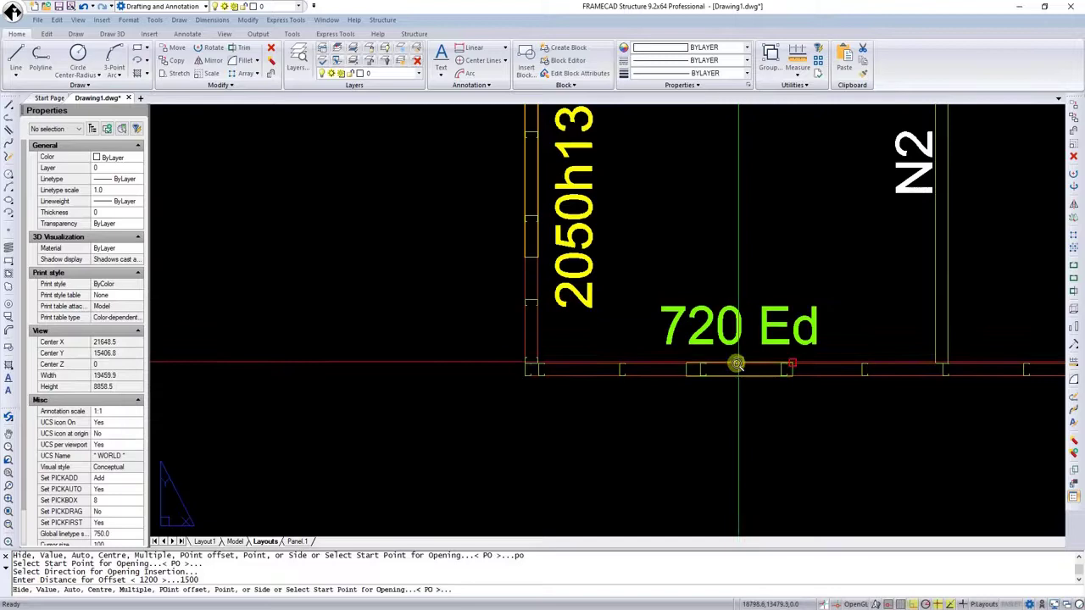
scroll(700, 368, down, 3)
scroll(700, 368, up, 3)
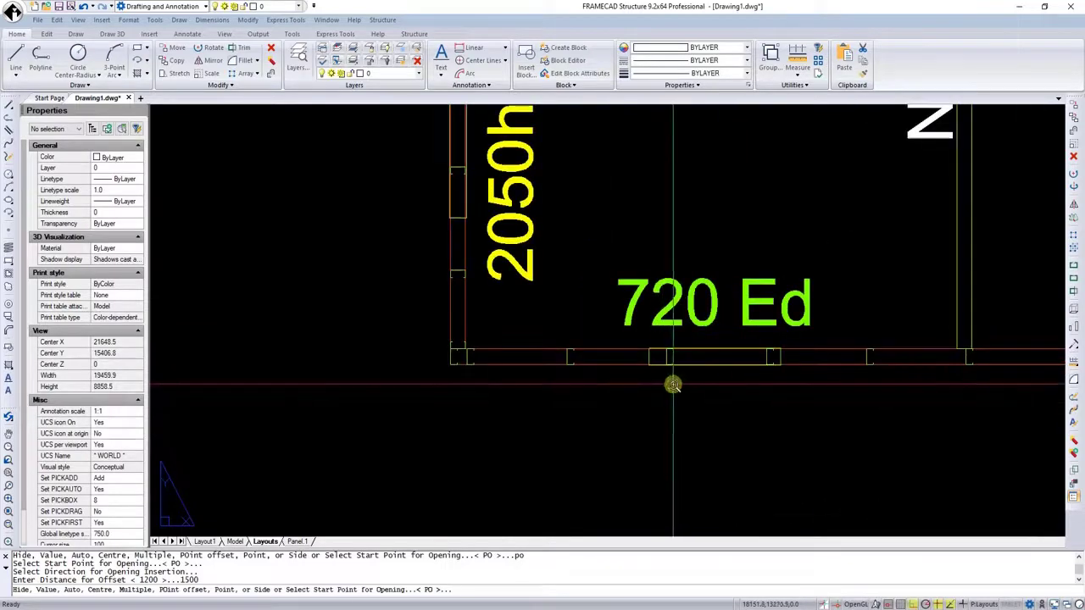
key(Escape)
scroll(674, 385, down, 5)
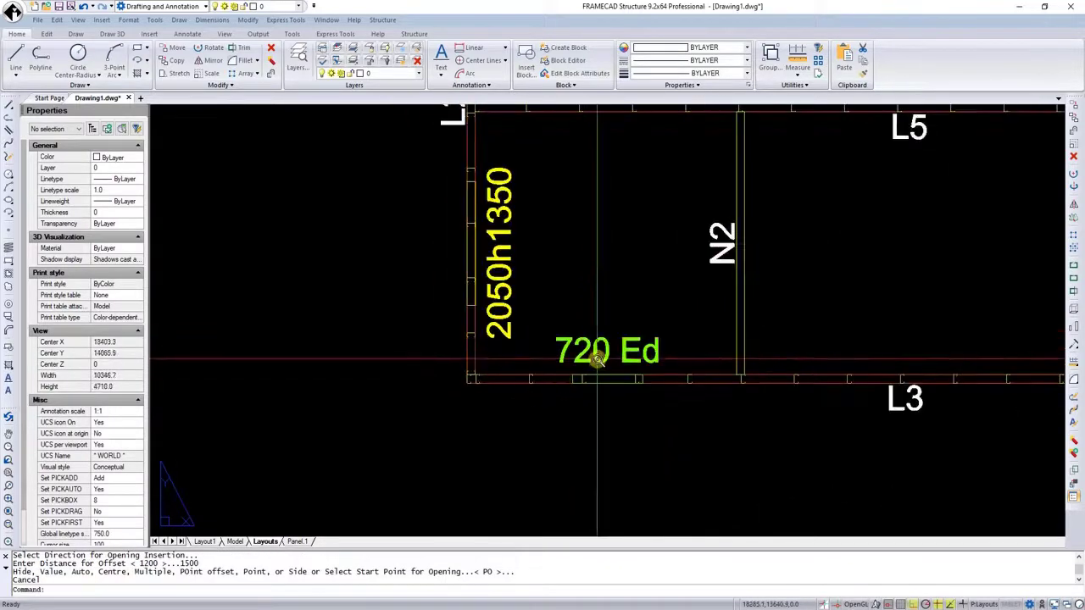
scroll(597, 359, up, 3)
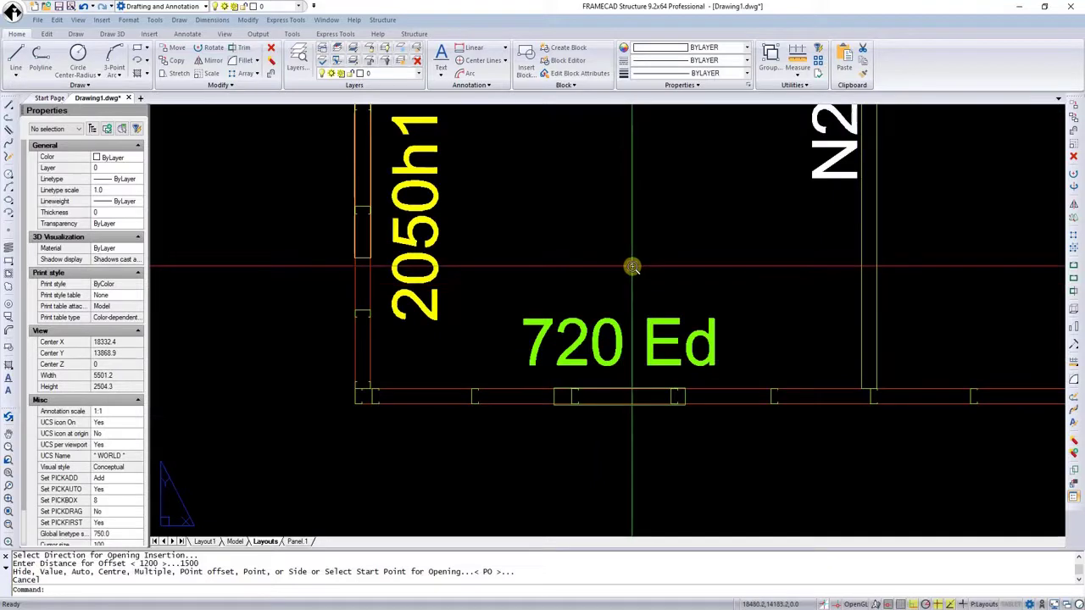
Measure from the door position to the wall corner to confirm the 1500 offset
text(di)
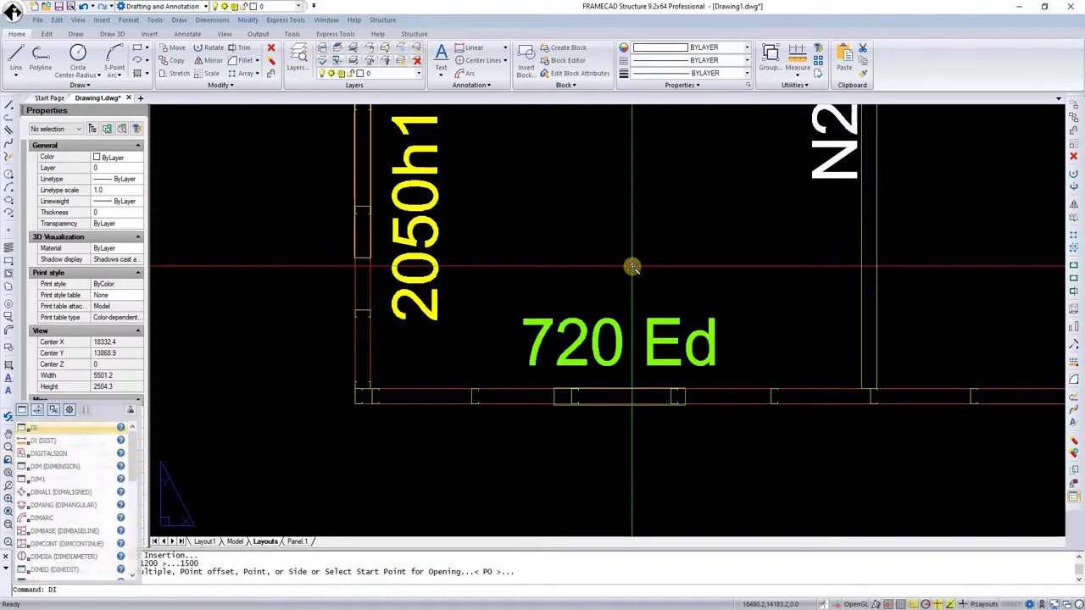
key(Return)
scroll(602, 364, up, 2)
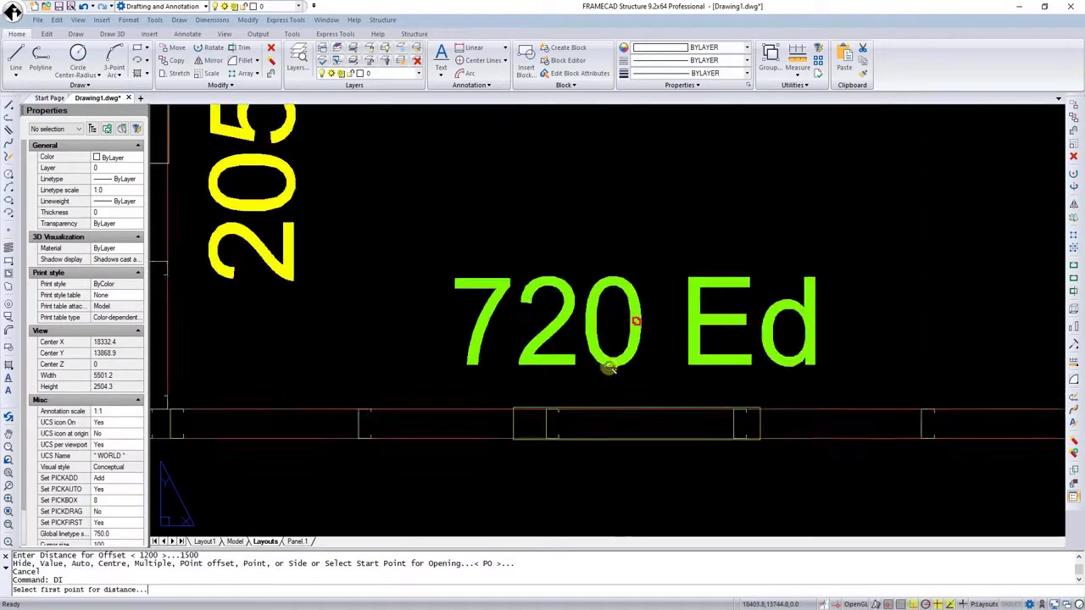
click(638, 401)
scroll(642, 404, down, 3)
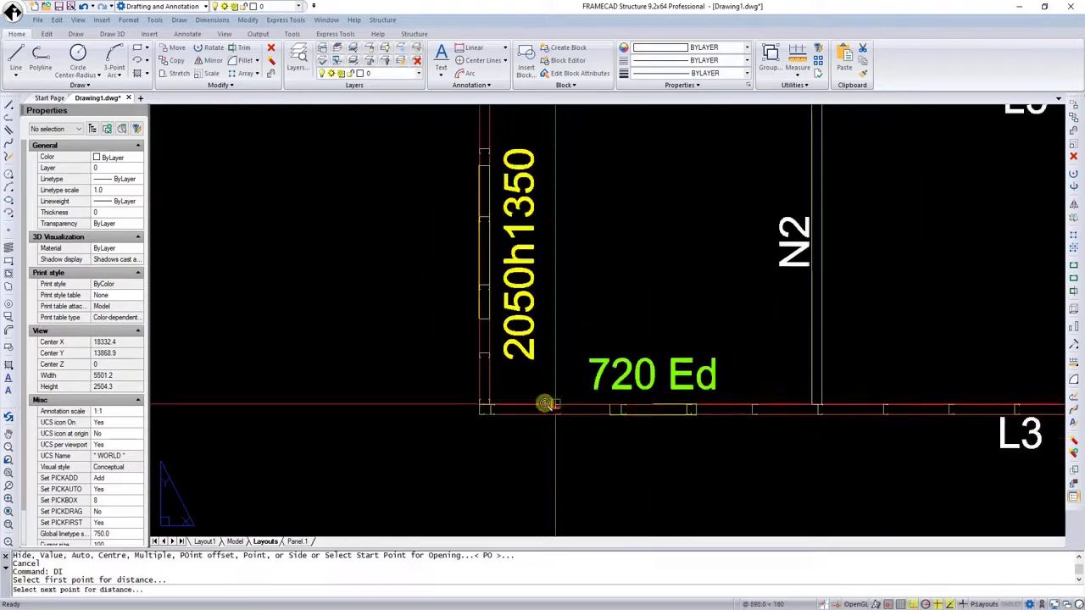
scroll(547, 403, up, 3)
scroll(484, 412, up, 1)
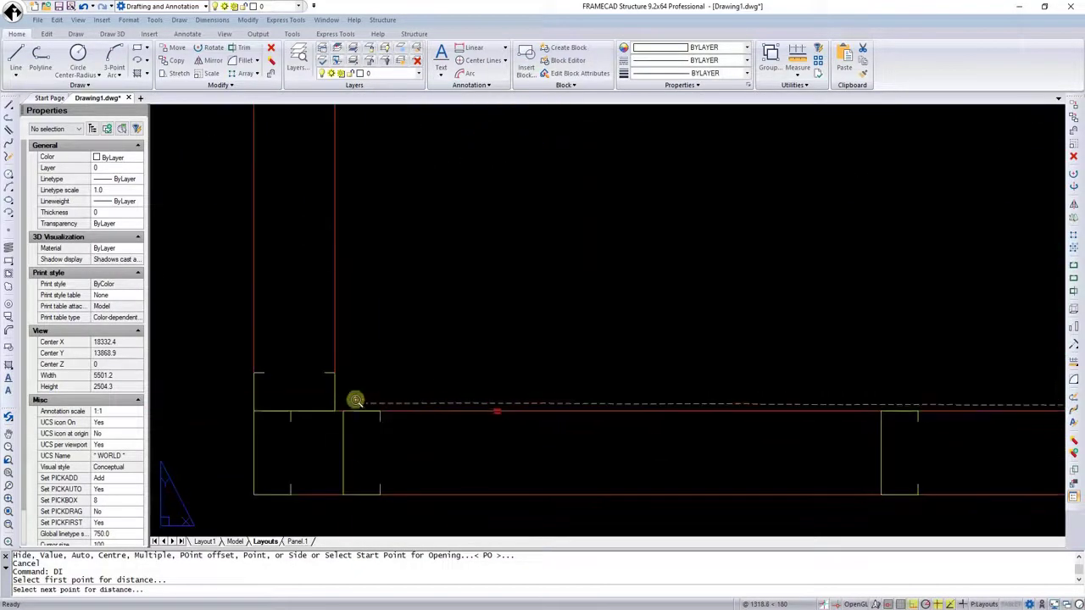
scroll(339, 402, up, 4)
click(337, 412)
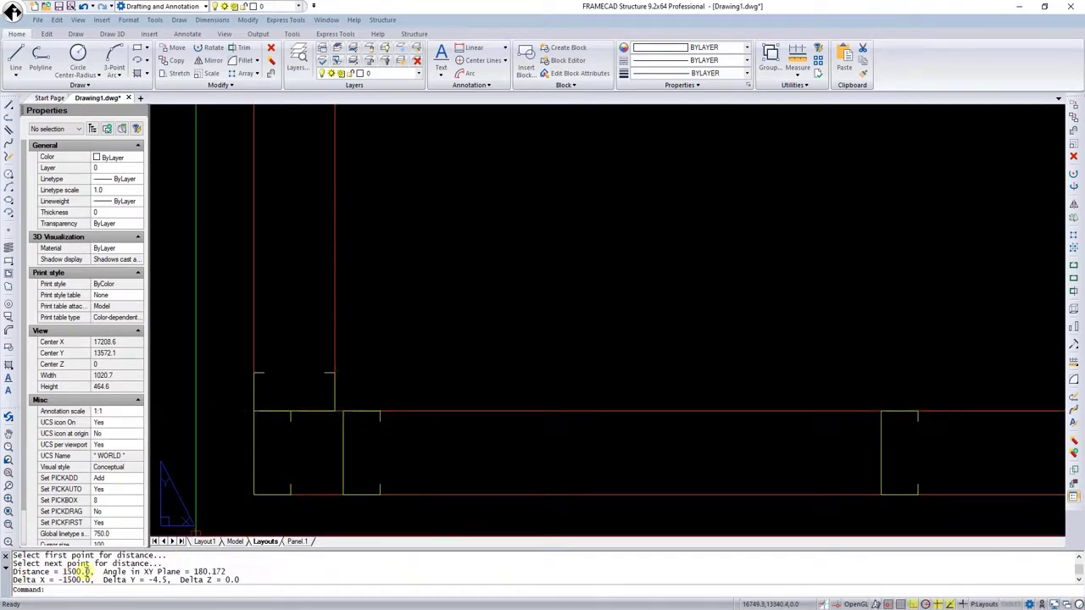
scroll(249, 436, down, 10)
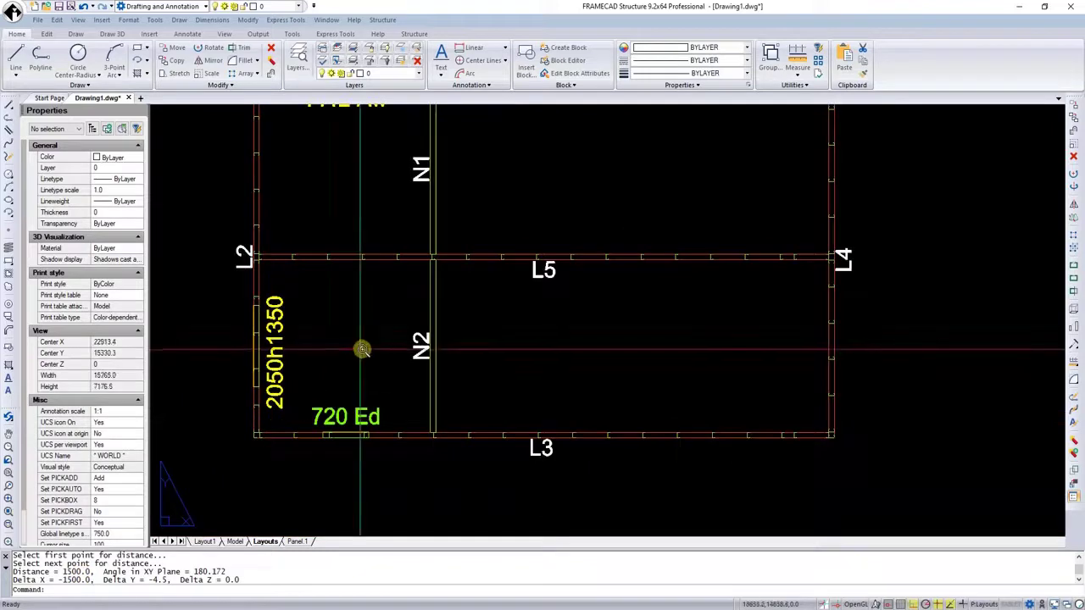
key(Escape)
key(Escape)
scroll(448, 298, down, 2)
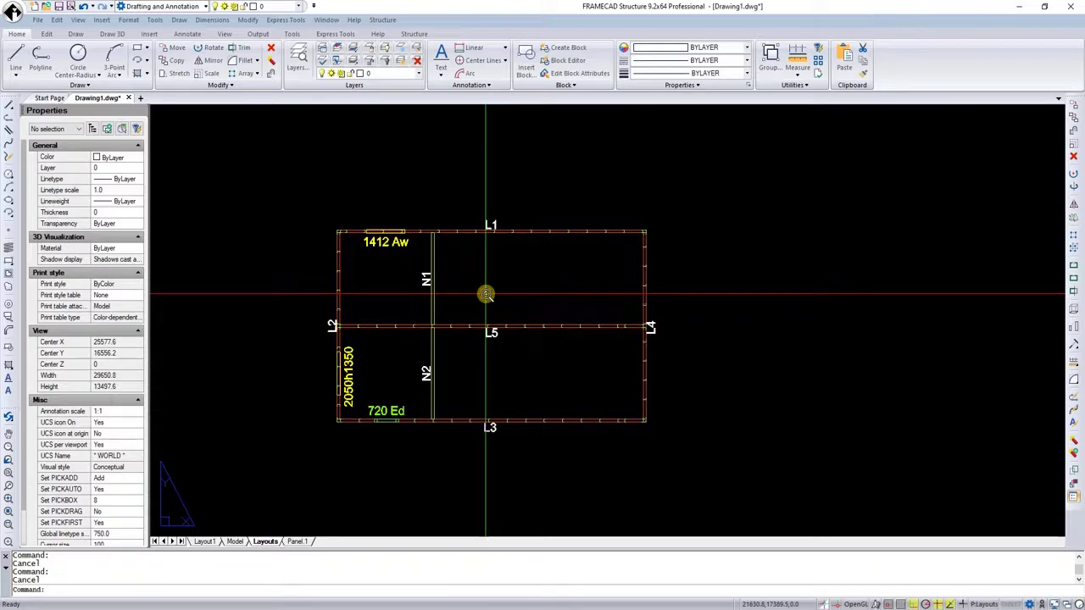
Open the Panel Builder with PPD, review panels L2 through N2, and send all panels to layout sheets
text(PPD)
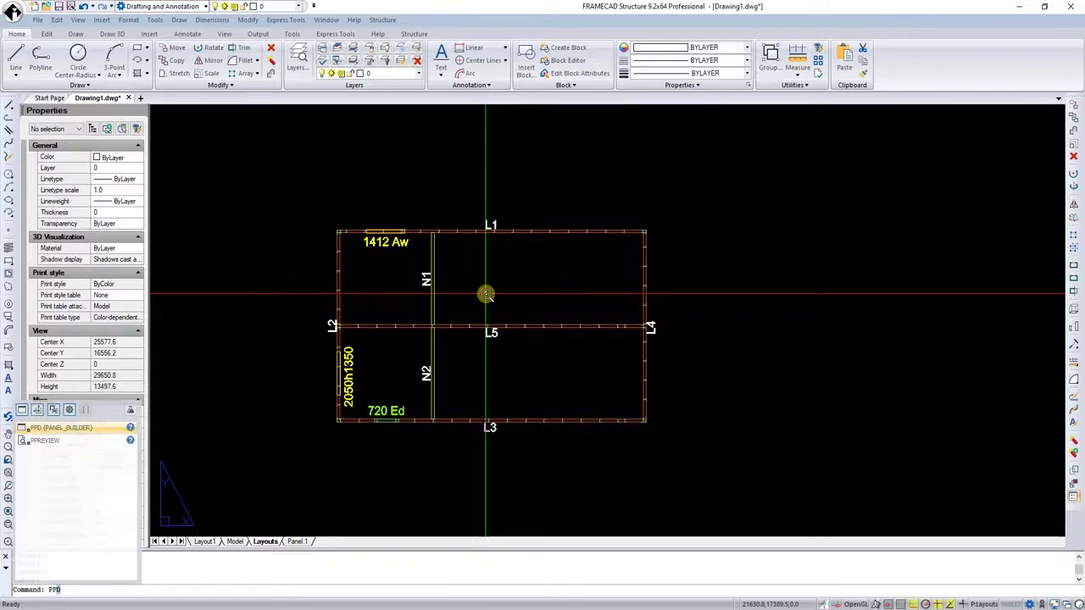
key(Return)
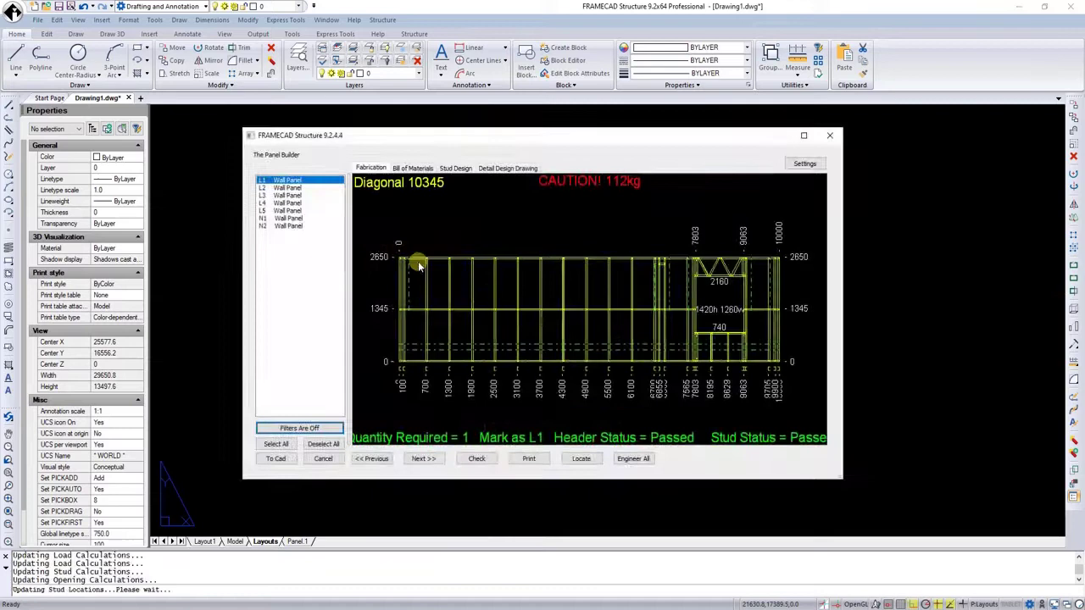
click(300, 188)
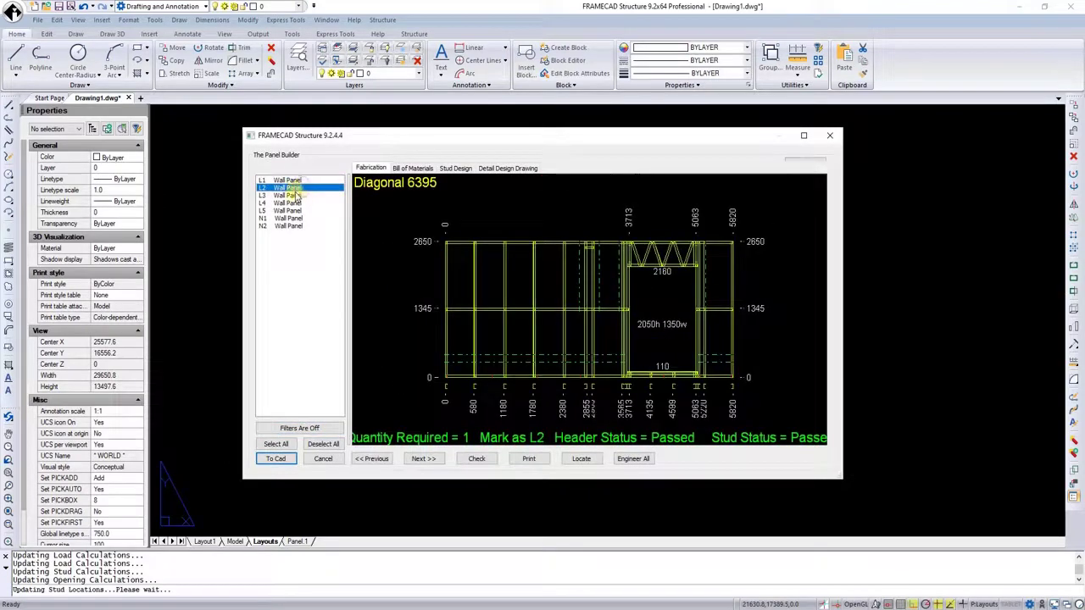
click(293, 196)
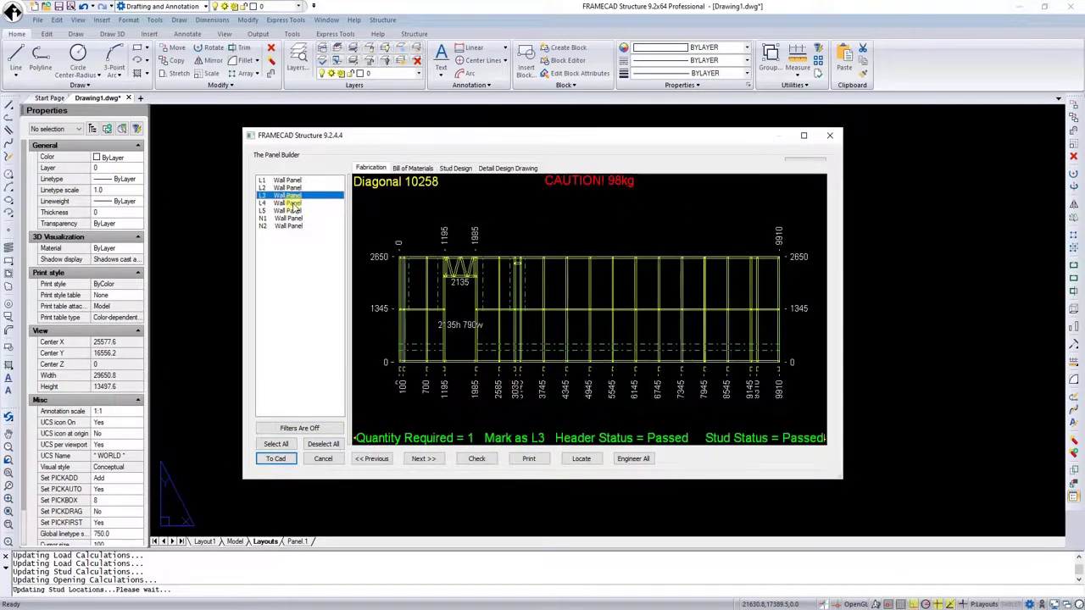
click(294, 204)
click(293, 211)
click(290, 217)
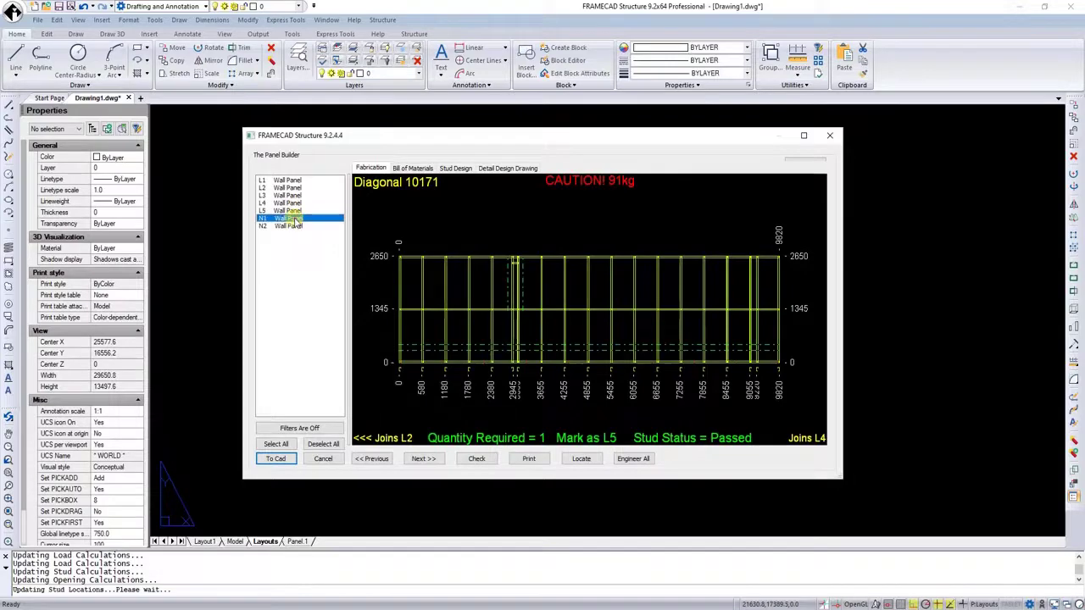
click(290, 226)
click(275, 443)
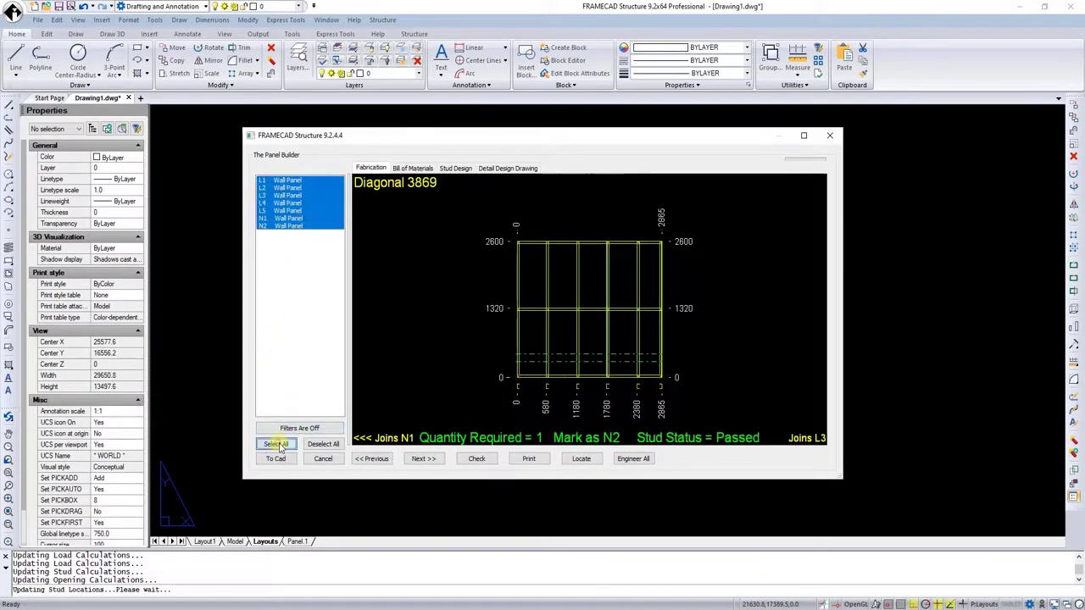
click(275, 458)
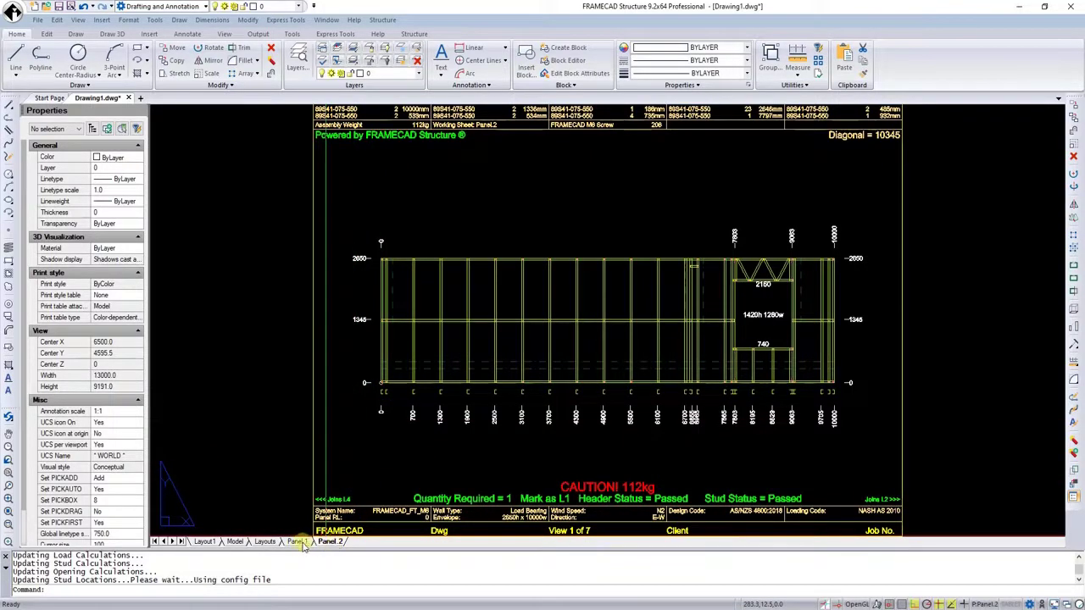
Switch between the Panel 1 and Panel 2 layouts to compare their framing sheets, ending on Panel 1
click(299, 542)
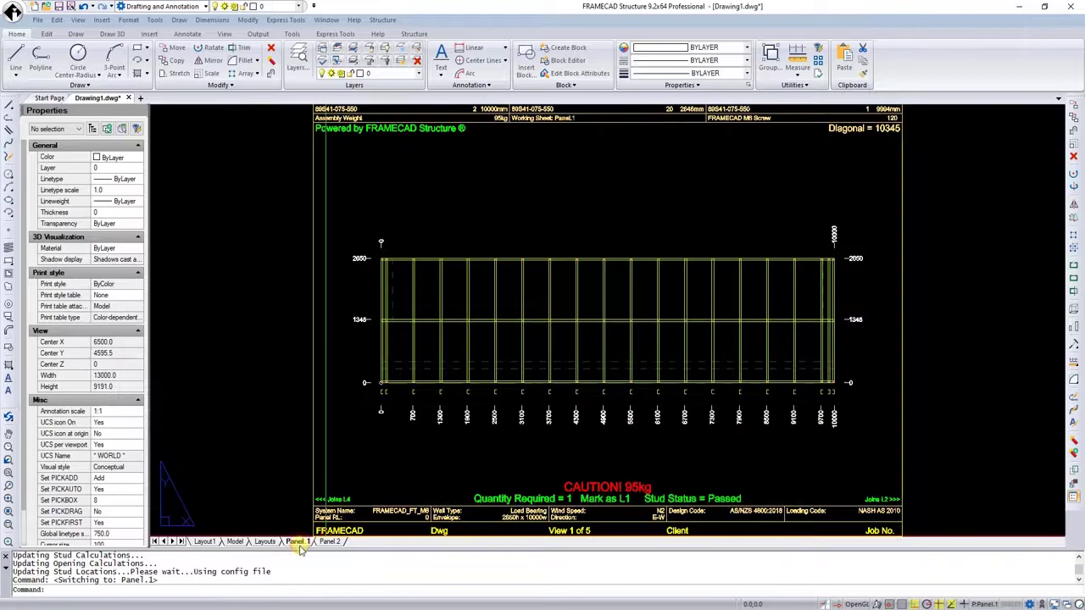
scroll(390, 365, down, 5)
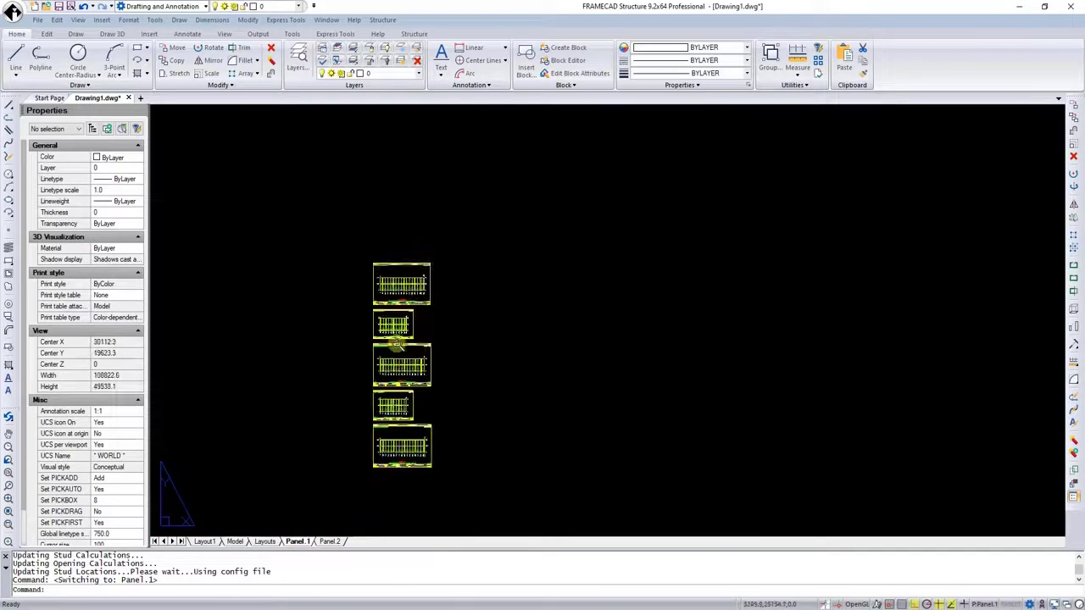
scroll(432, 365, up, 2)
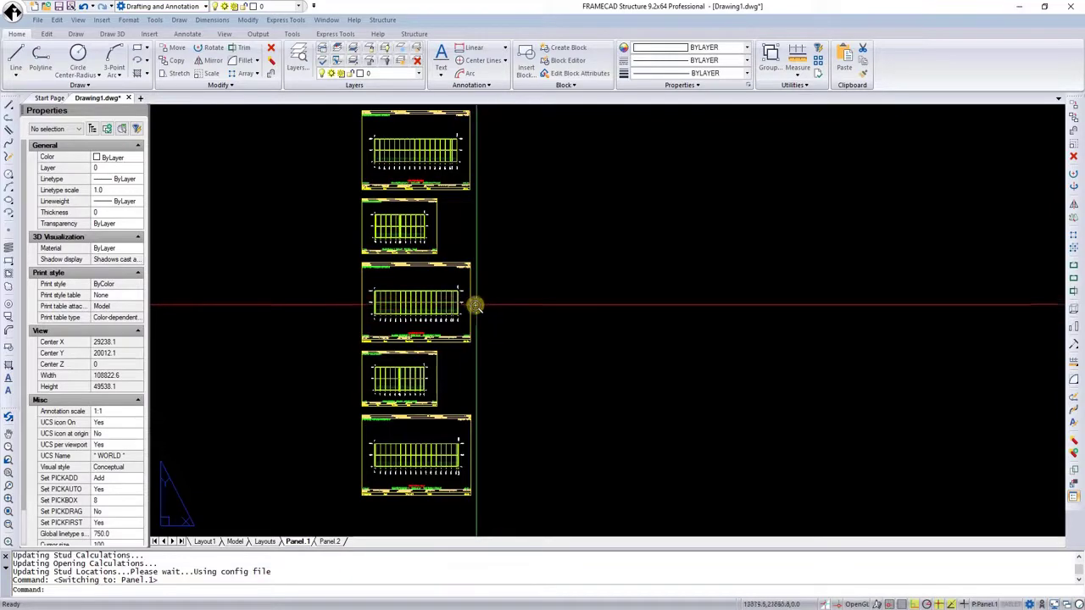
scroll(444, 274, down, 2)
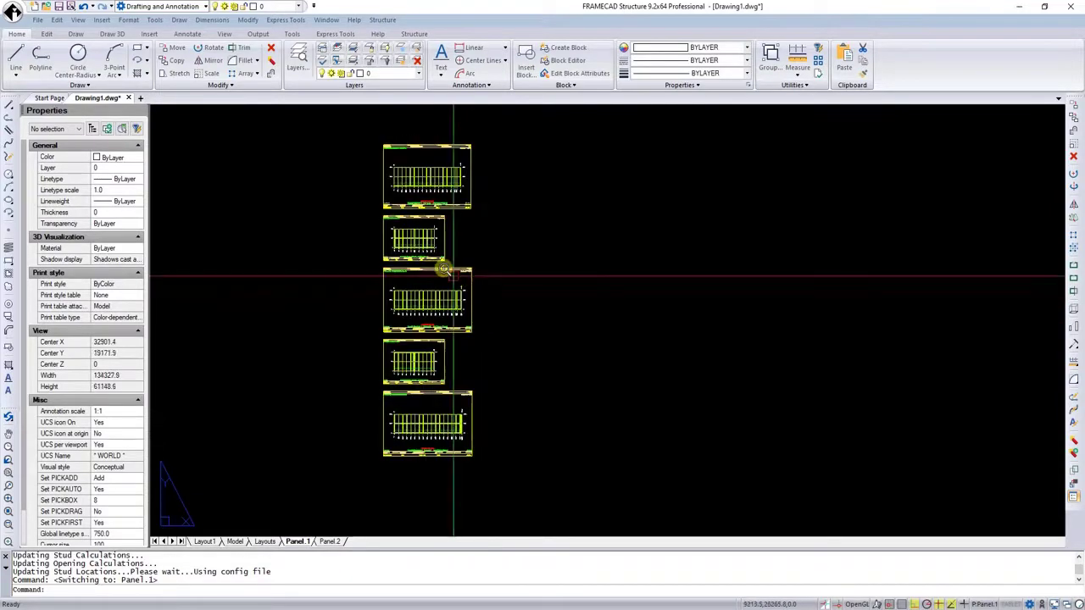
scroll(373, 364, up, 4)
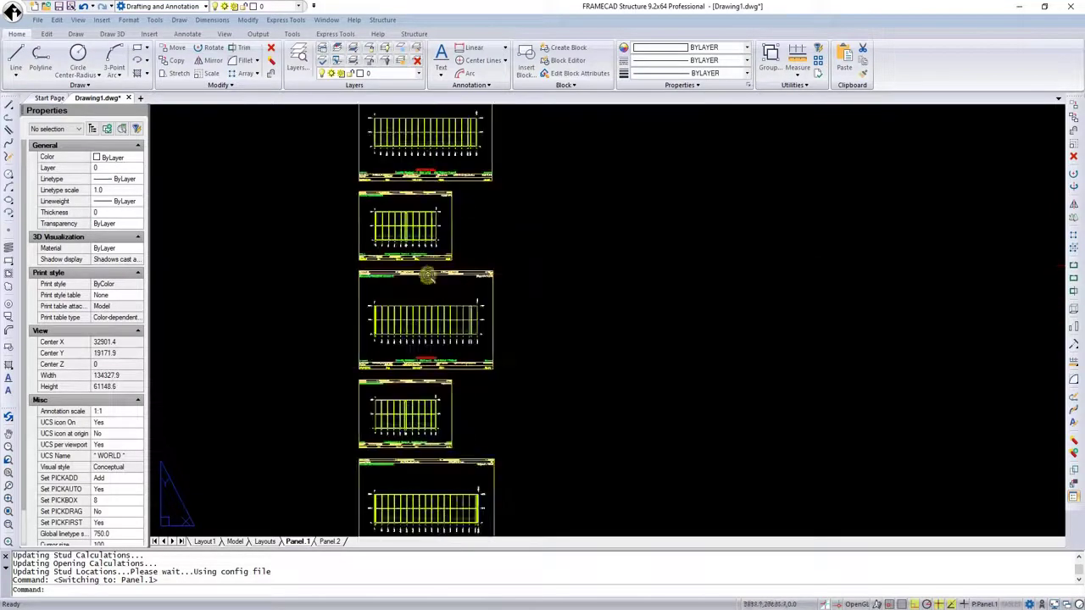
click(330, 542)
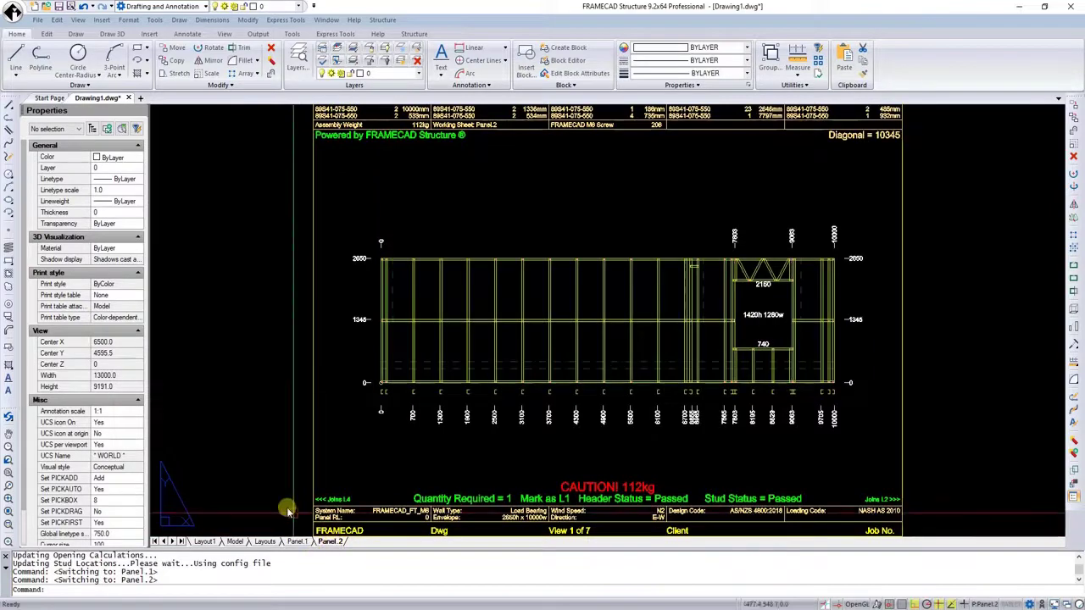
scroll(292, 511, down, 2)
click(296, 542)
Delete the Panel 1 layout and confirm, leaving Panel 2 with its seven framing sheets
right_click(297, 542)
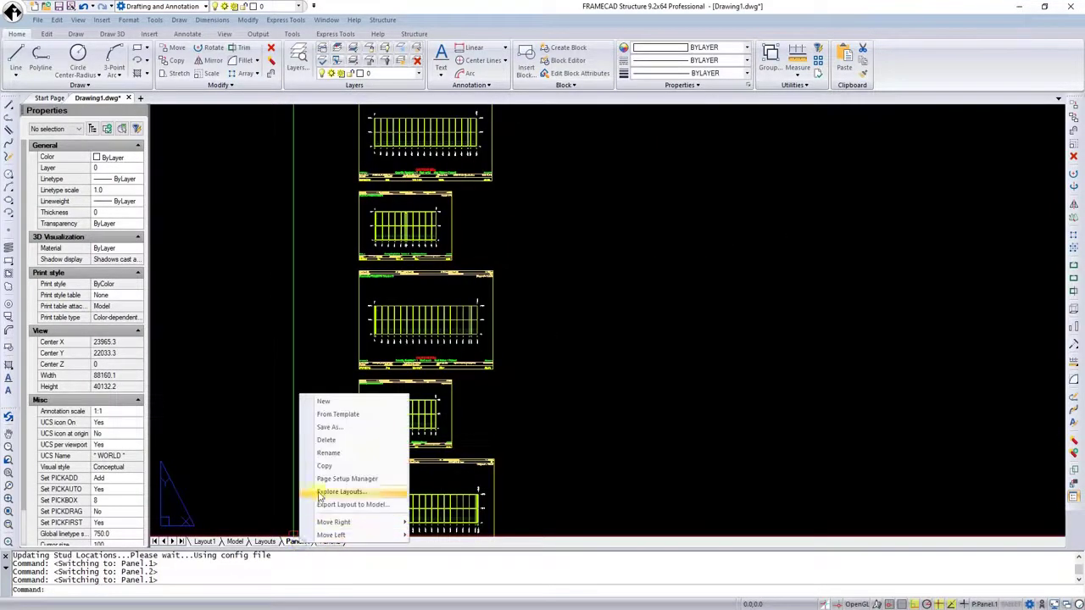
click(327, 440)
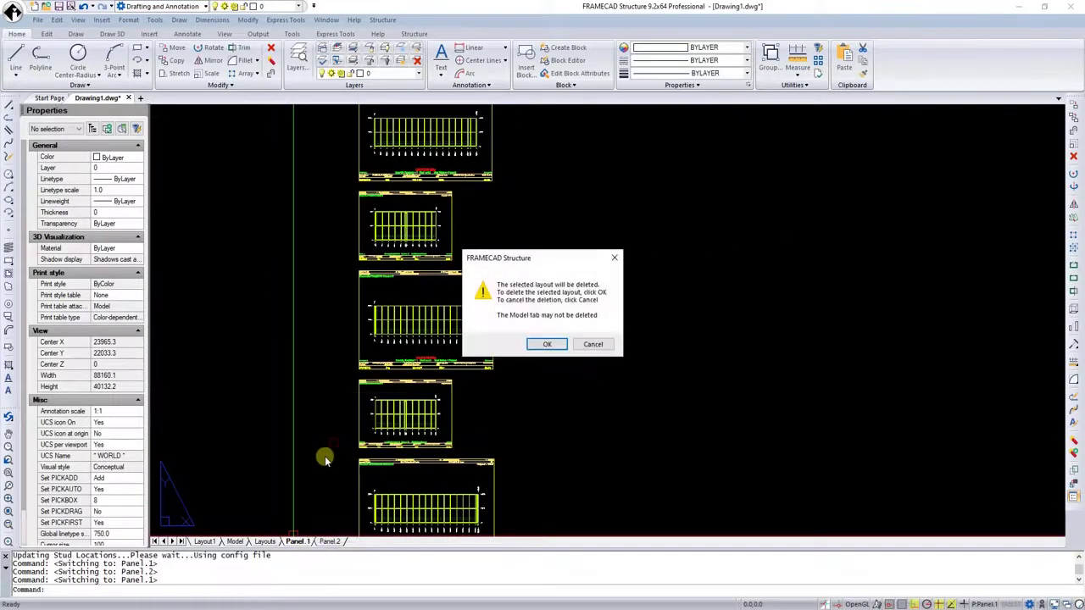
click(546, 346)
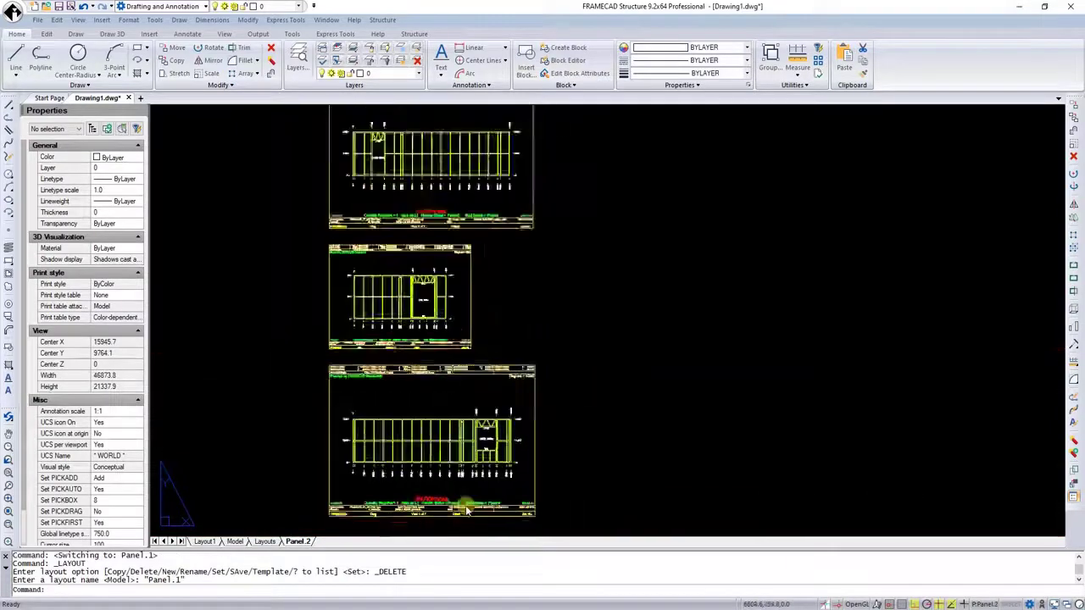
scroll(458, 339, down, 3)
scroll(457, 256, up, 3)
scroll(457, 258, down, 3)
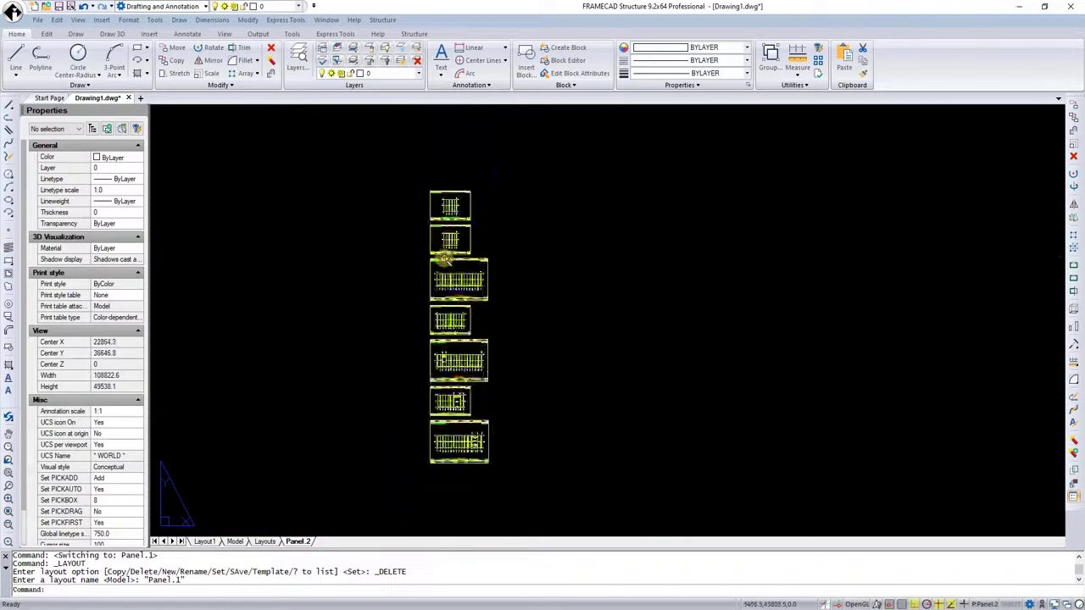
scroll(455, 411, up, 3)
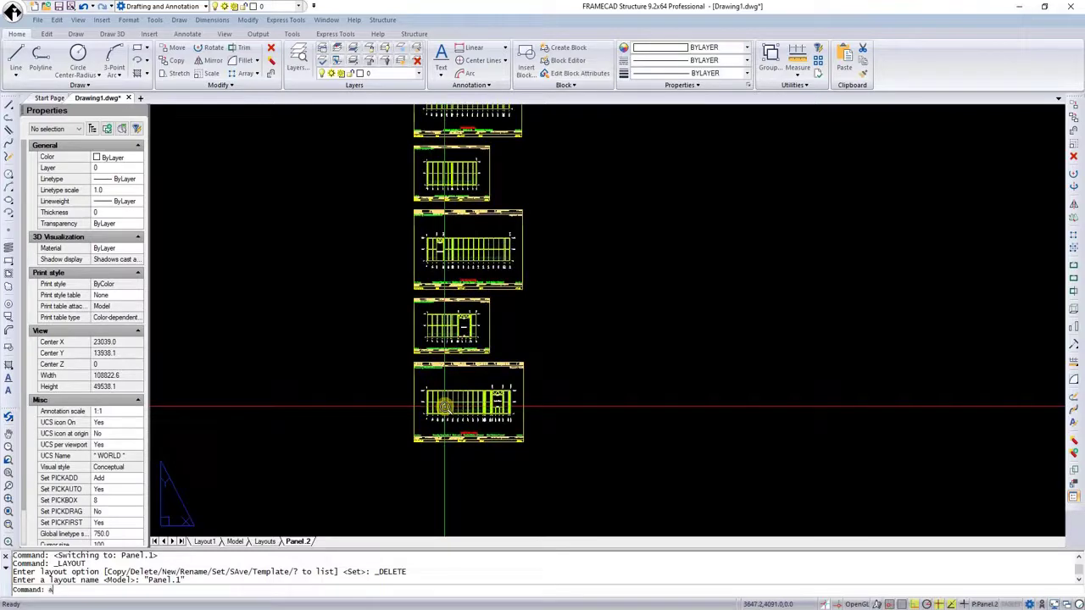
Build the 3D frame model of all wall panels with A3D
text(A3D)
key(Return)
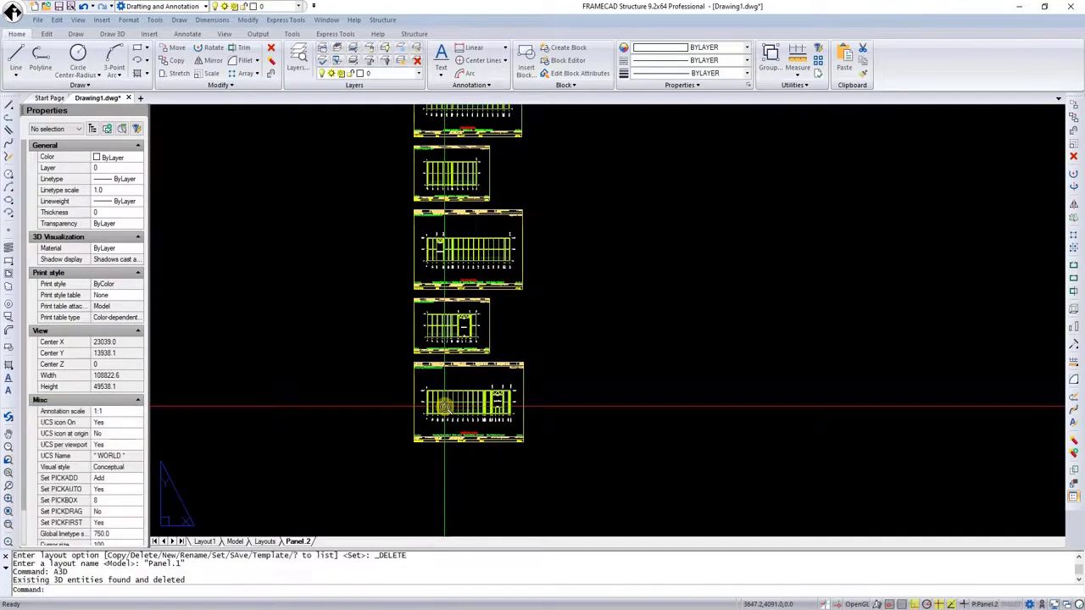
text(a3D)
key(Return)
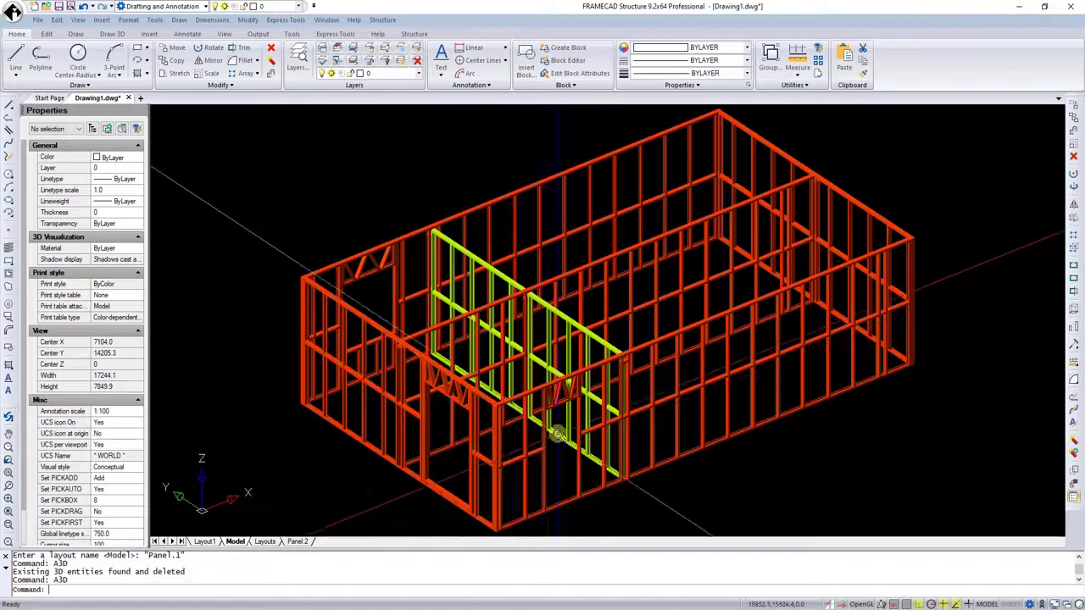
Orbit and zoom the 3D frame model to inspect the framing from another side
shift+middle_drag(569, 441, 542, 375)
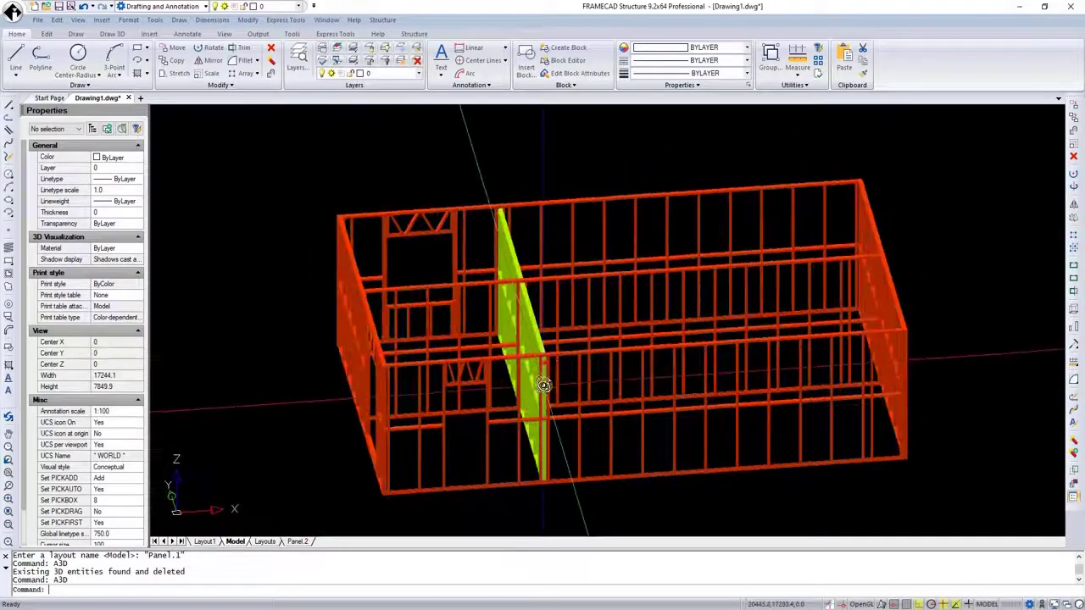
scroll(547, 338, up, 5)
shift+middle_drag(547, 338, 589, 378)
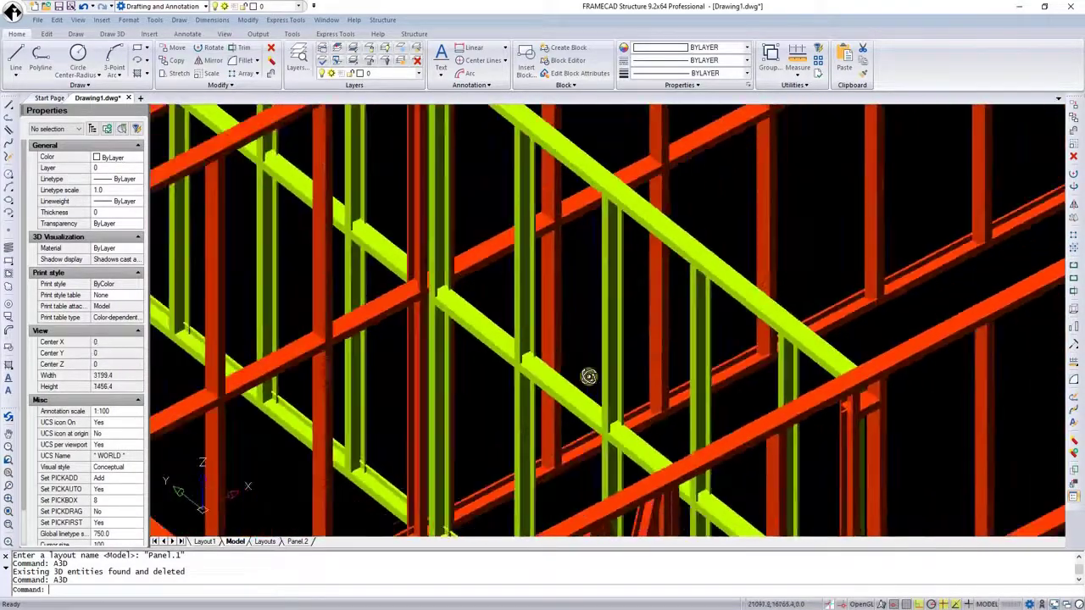